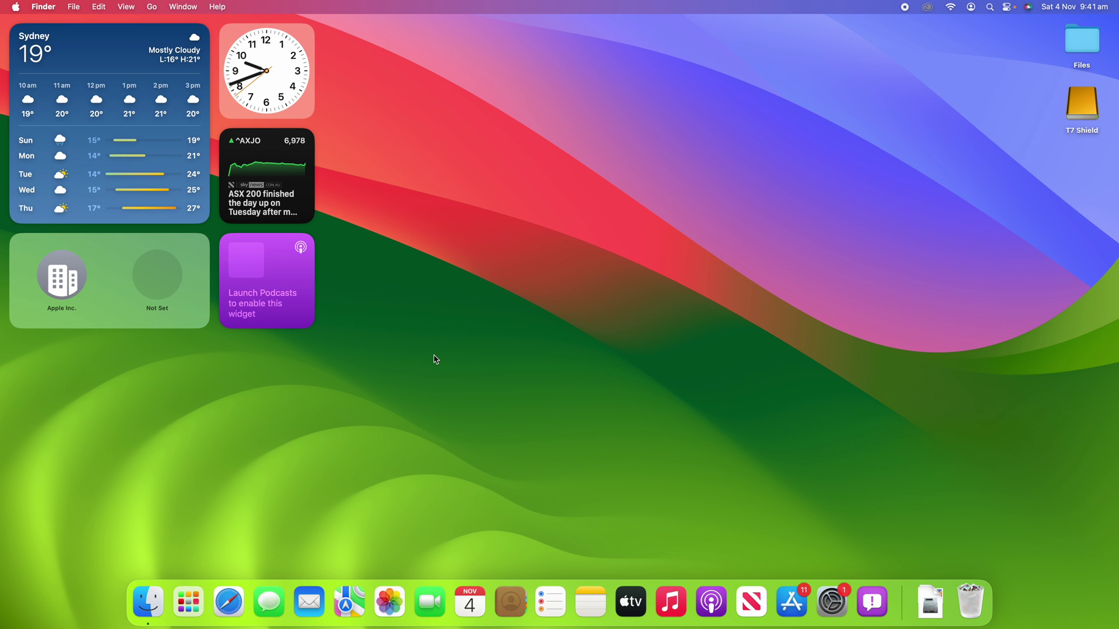
Launch Safari, load weatherzone.com.au and scroll down to its Australian weather map and daily forecast.
click(229, 602)
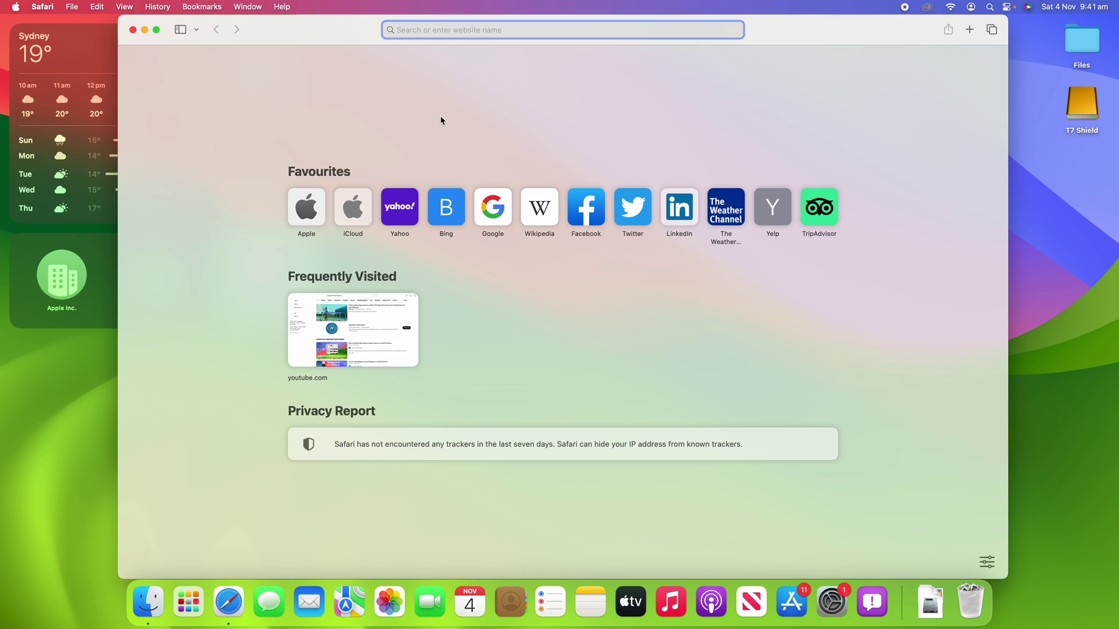
text(weatherzone)
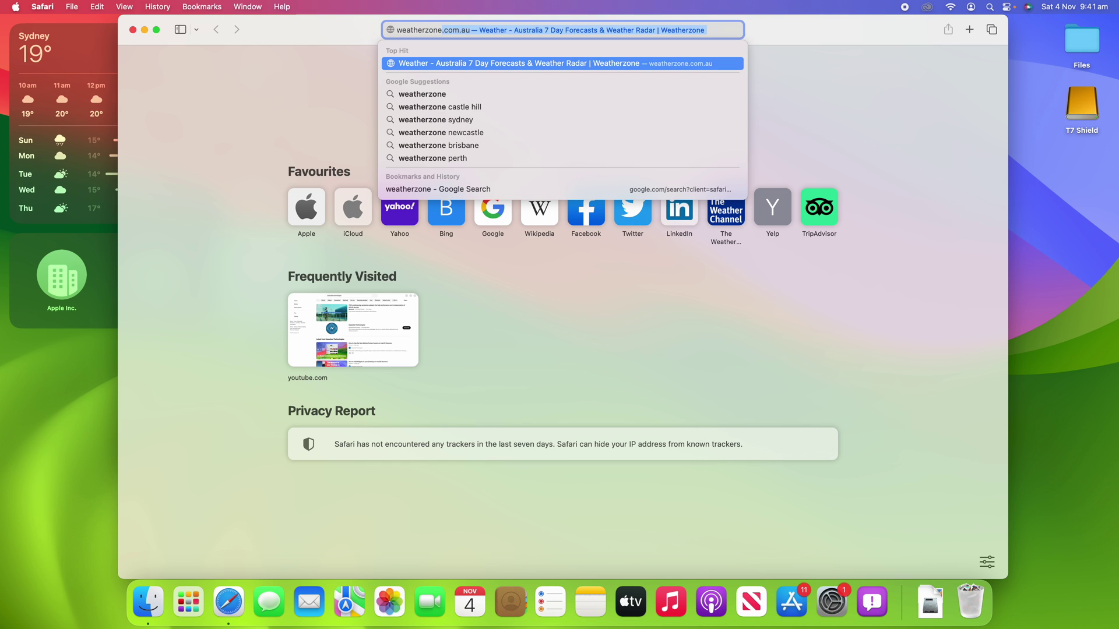
key(Return)
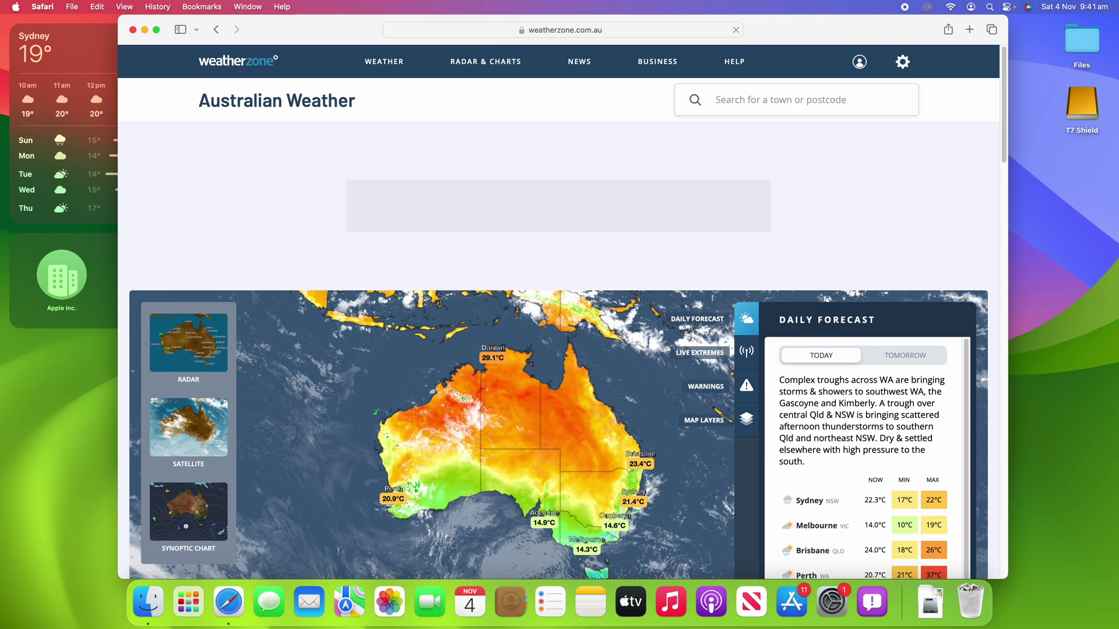
scroll(489, 251, down, 5)
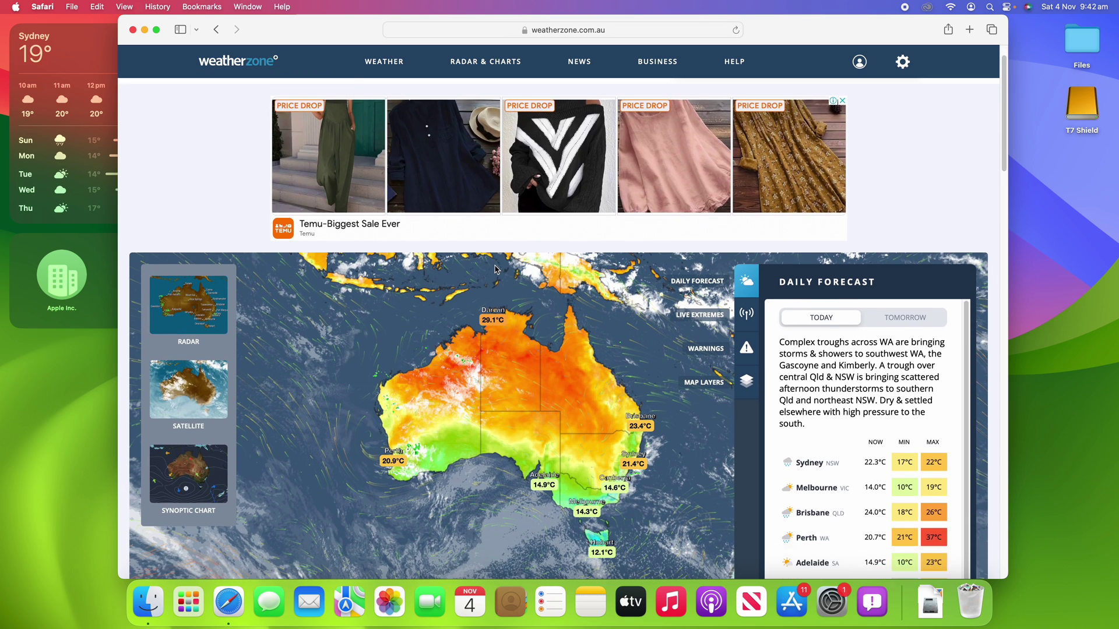
scroll(495, 268, down, 1)
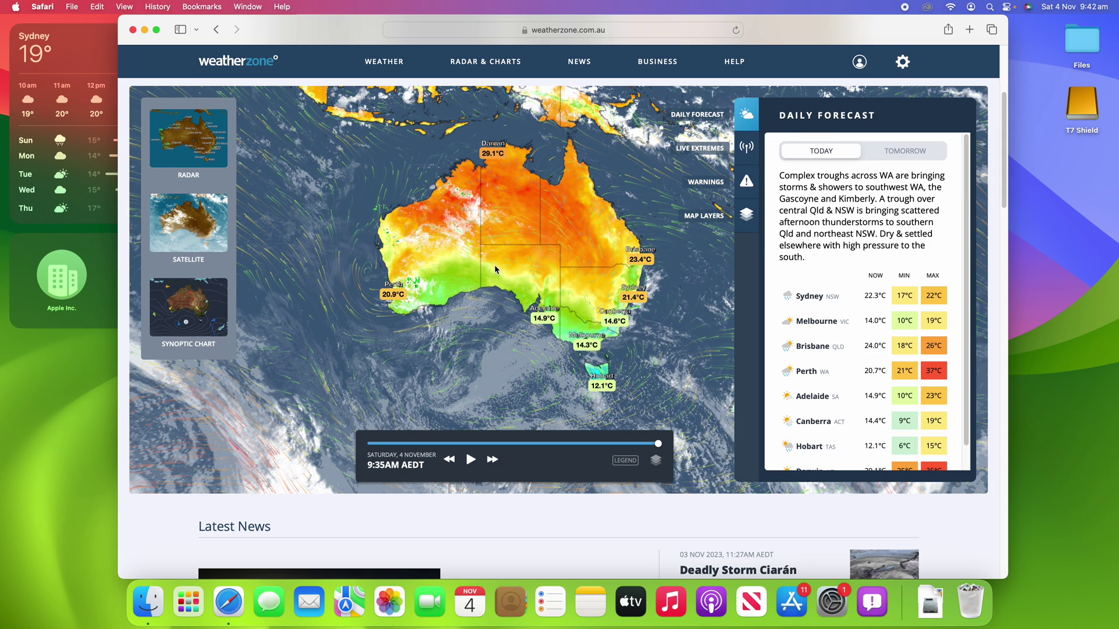
click(969, 35)
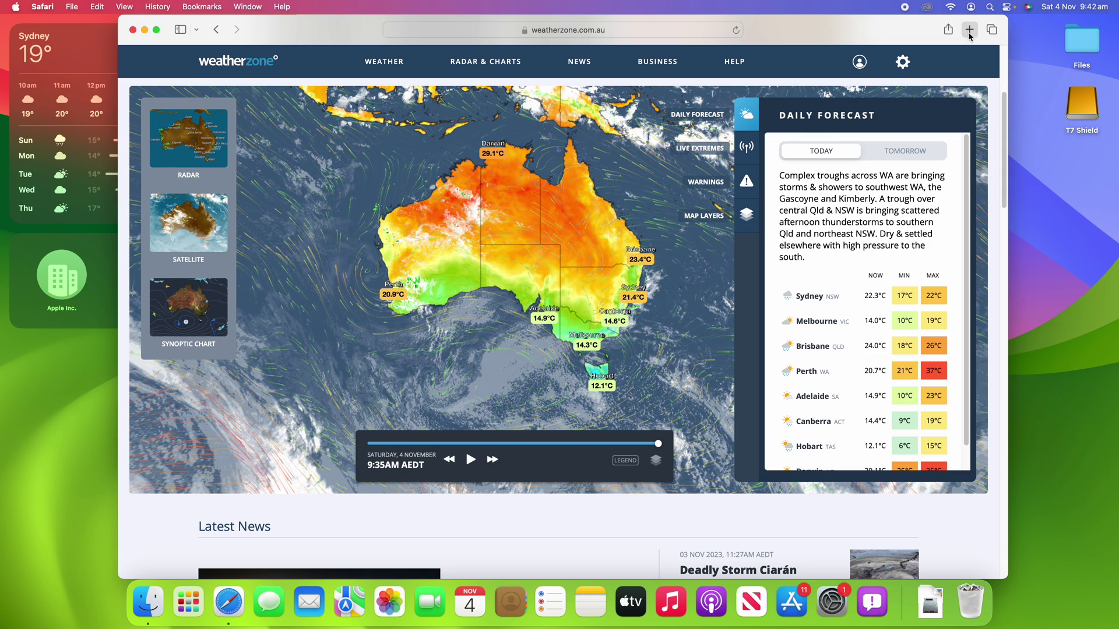
click(569, 50)
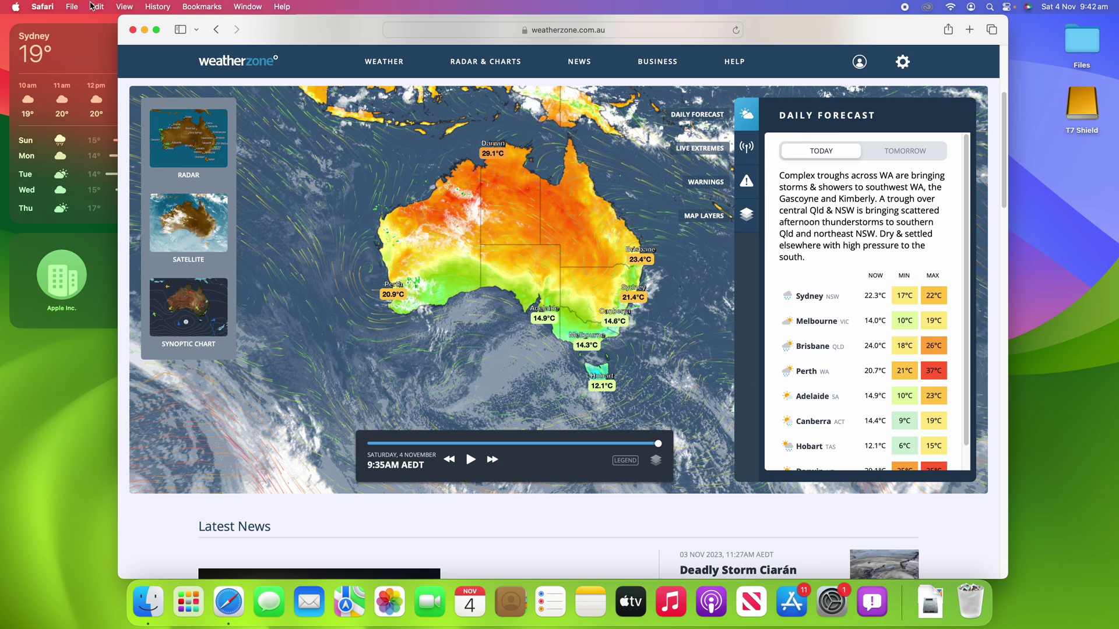
Add weatherzone.com.au to the Dock as a web app named 'Weatherzone' through File > Add to Dock.
click(73, 5)
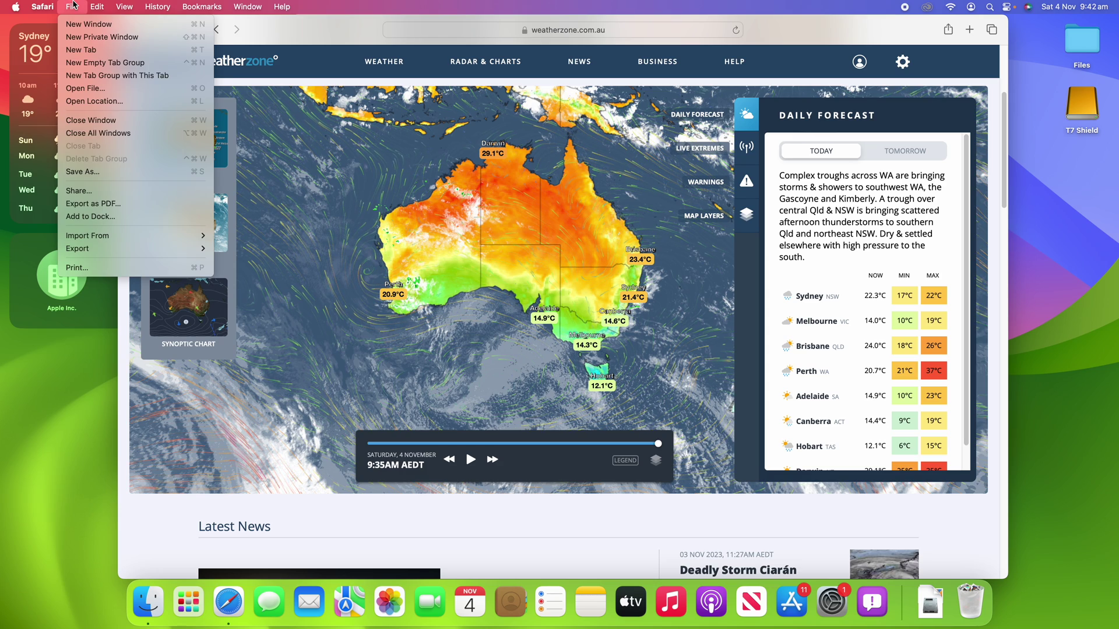
click(85, 191)
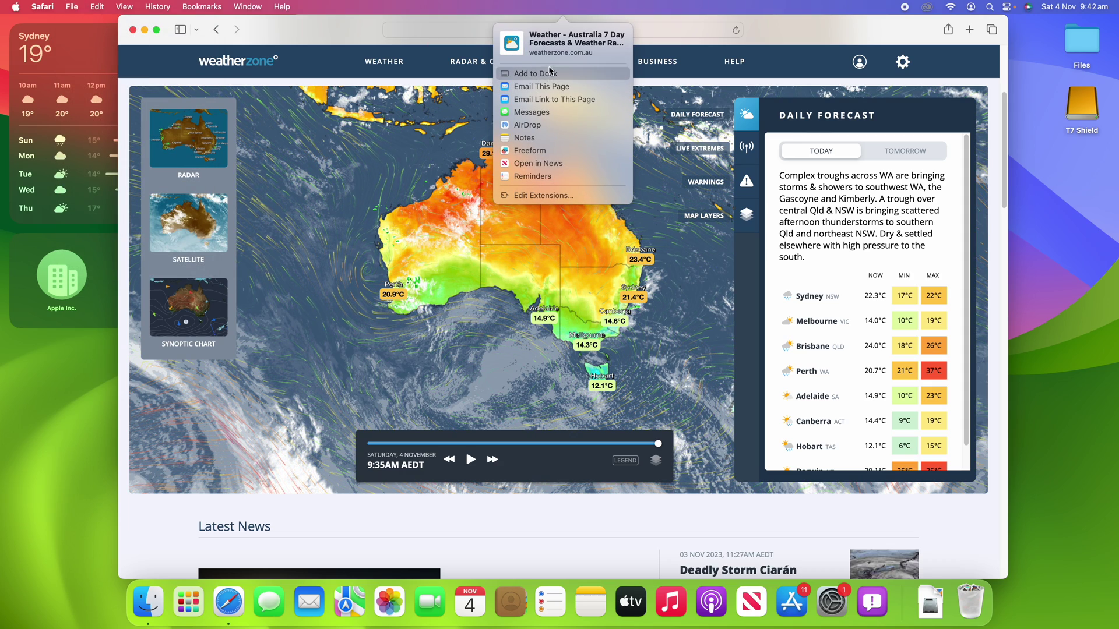
click(347, 26)
click(72, 7)
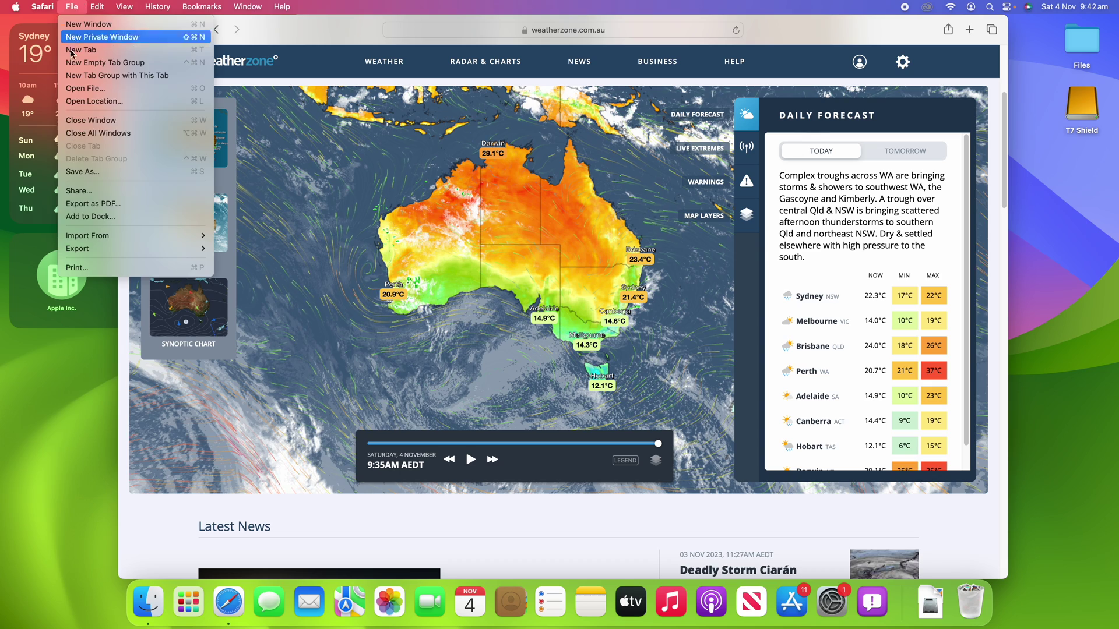
click(117, 223)
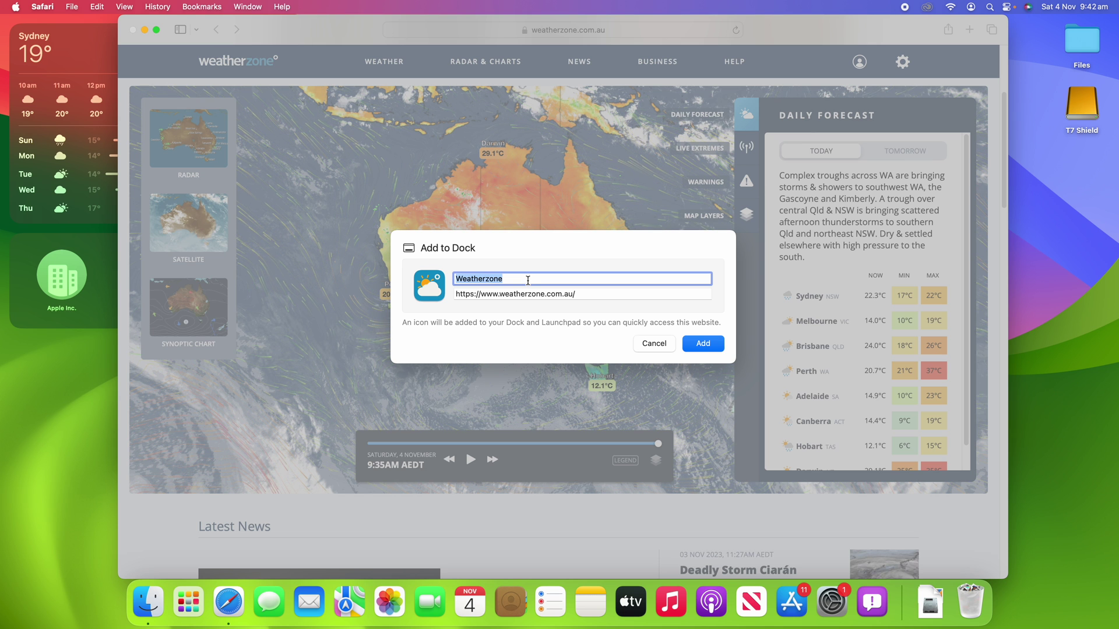
click(527, 280)
click(616, 293)
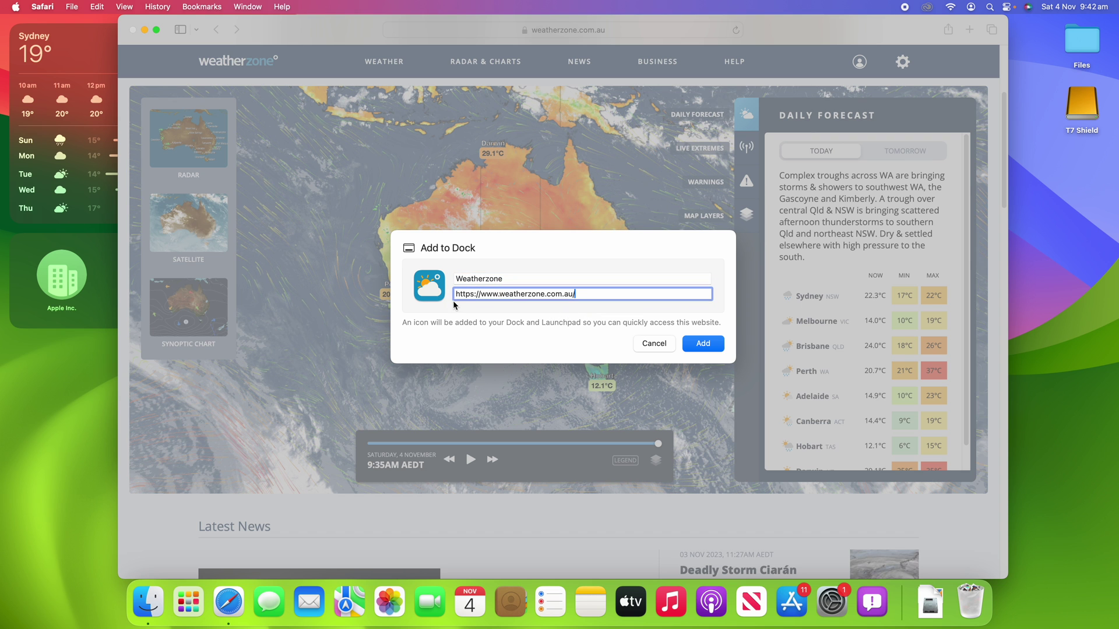
drag(455, 294, 602, 303)
click(597, 295)
click(697, 346)
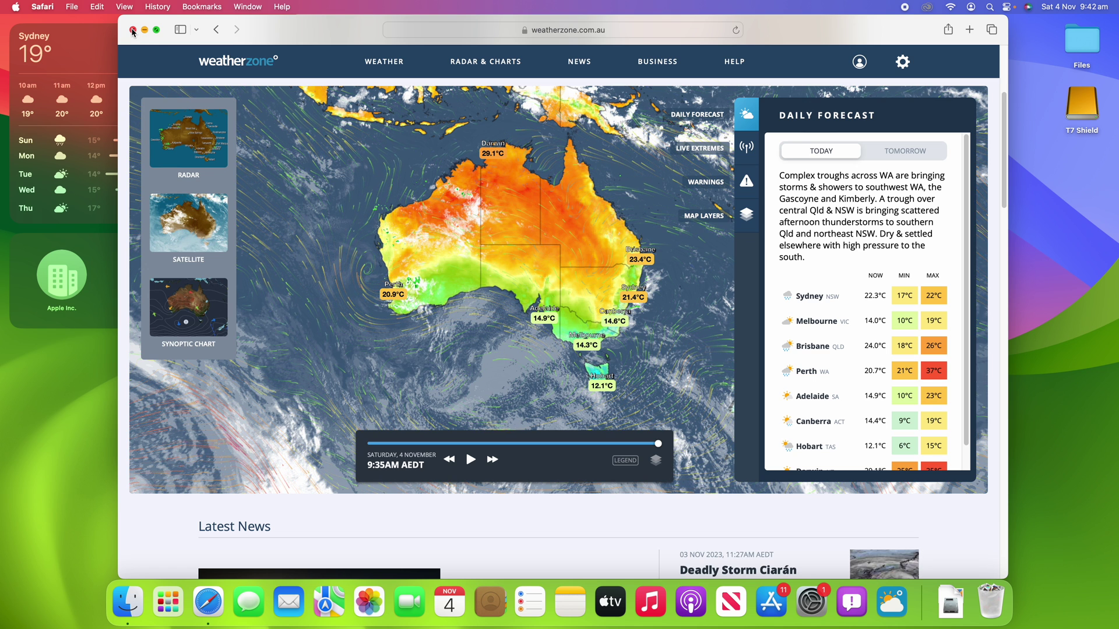
Close the Safari window and launch the Weatherzone web app from the Dock.
click(133, 30)
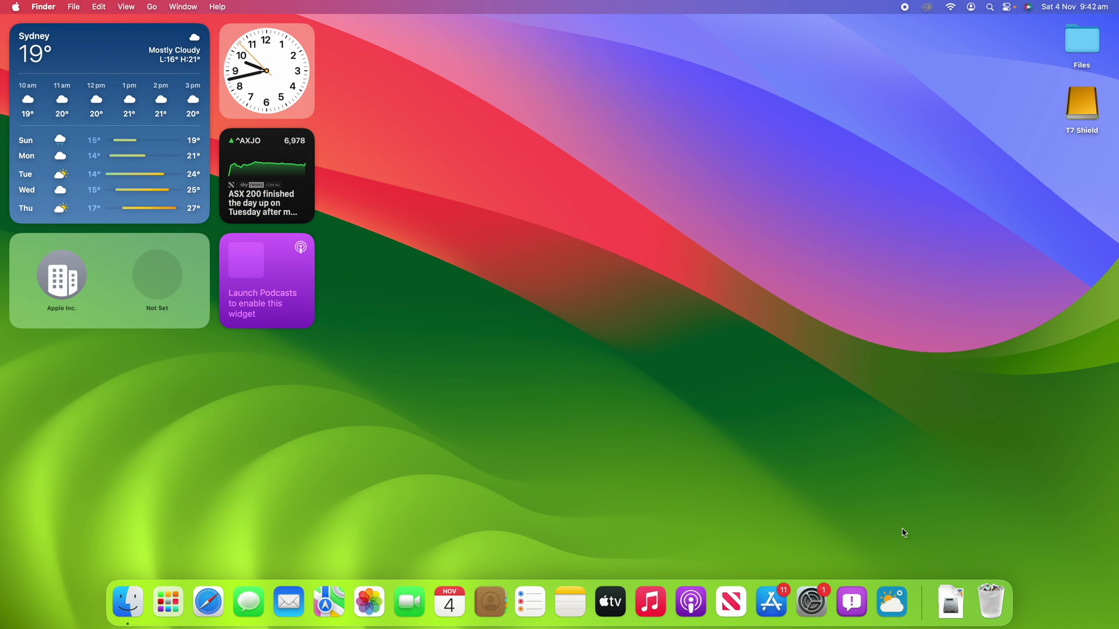
click(900, 609)
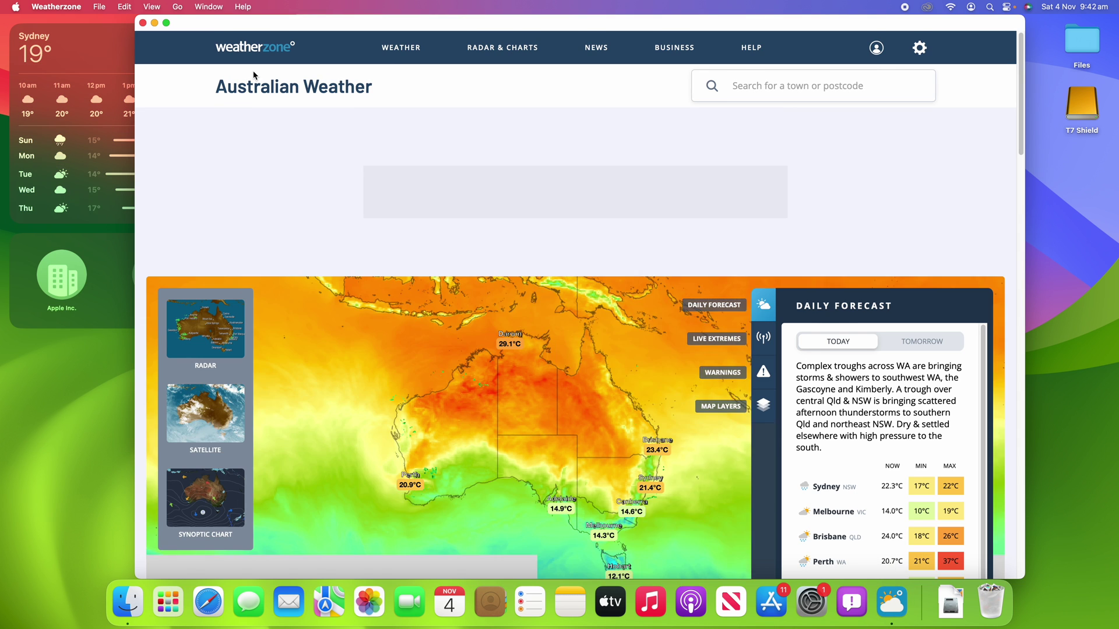
click(57, 6)
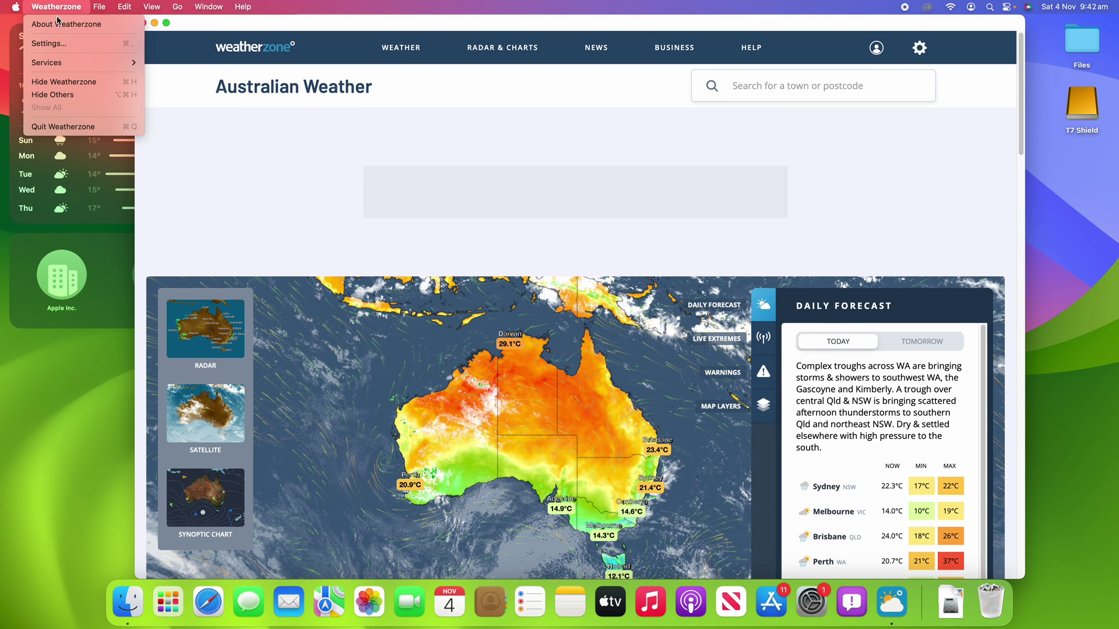
click(203, 299)
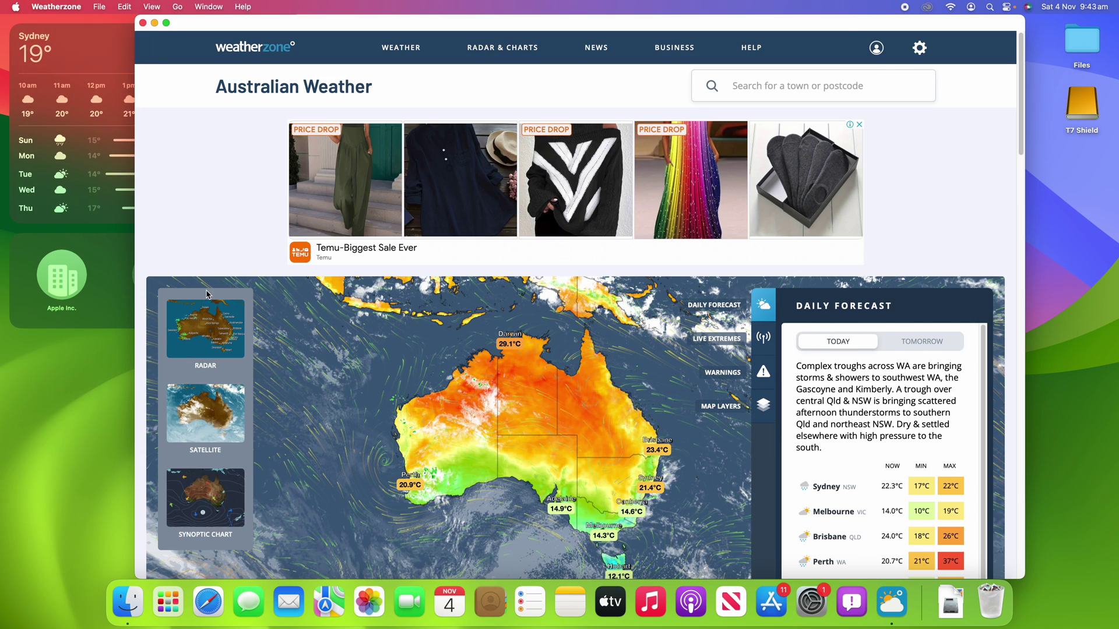
scroll(208, 293, down, 5)
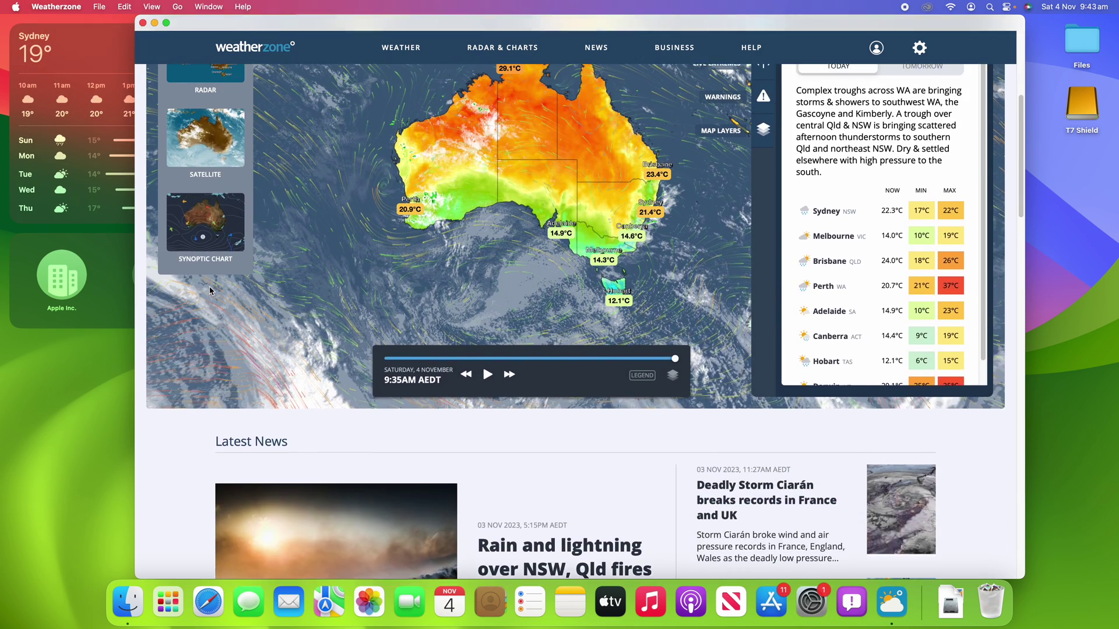
scroll(210, 290, up, 1)
Scroll through the web app's weather map and news, then move its window slightly left.
click(53, 6)
click(46, 3)
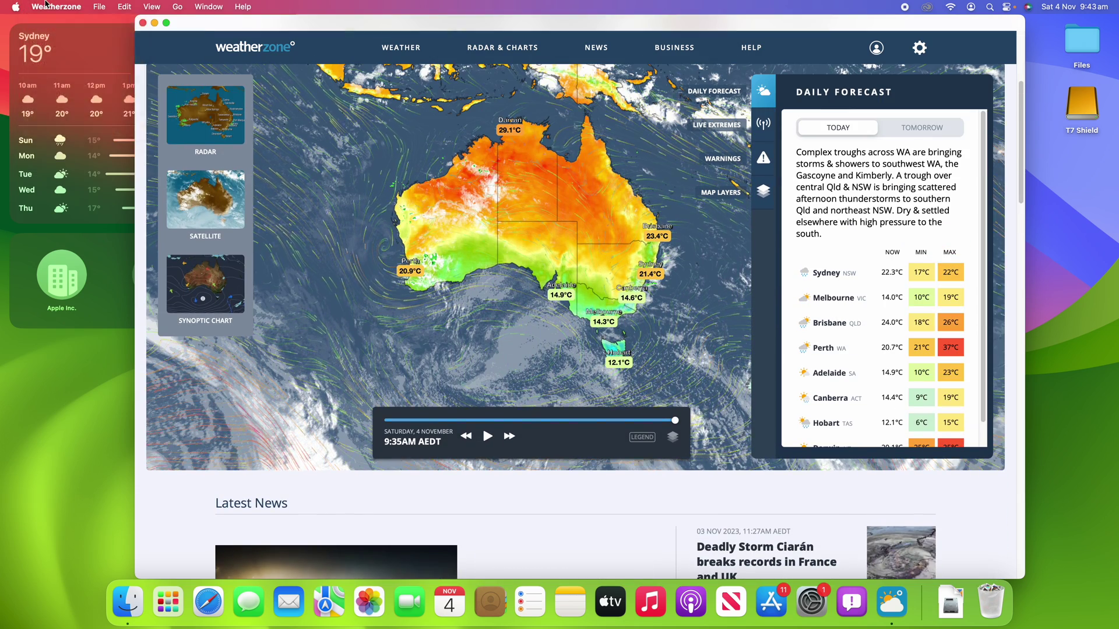
scroll(600, 230, down, 2)
scroll(606, 233, up, 5)
scroll(609, 233, down, 5)
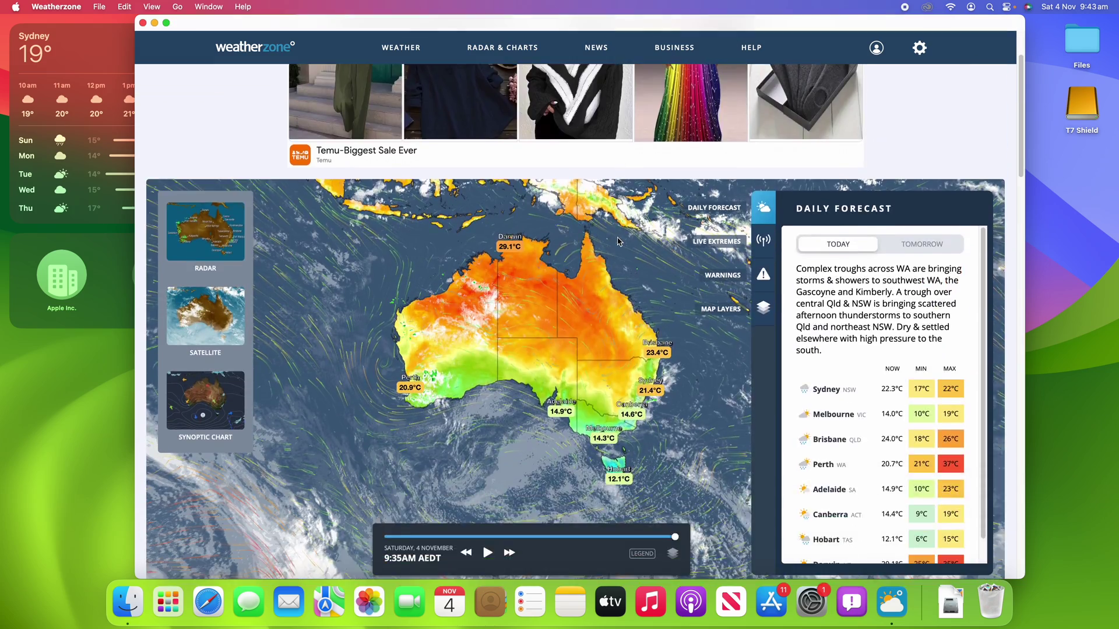
scroll(610, 233, up, 1)
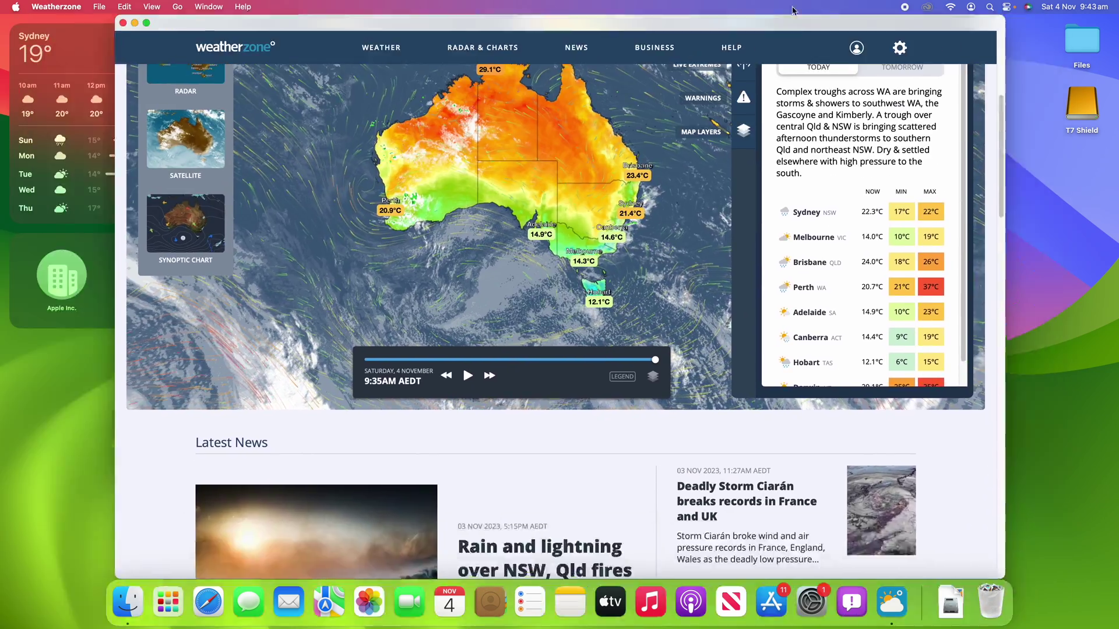
drag(828, 26, 808, 8)
View the About Weatherzone version details, then close that window.
click(75, 7)
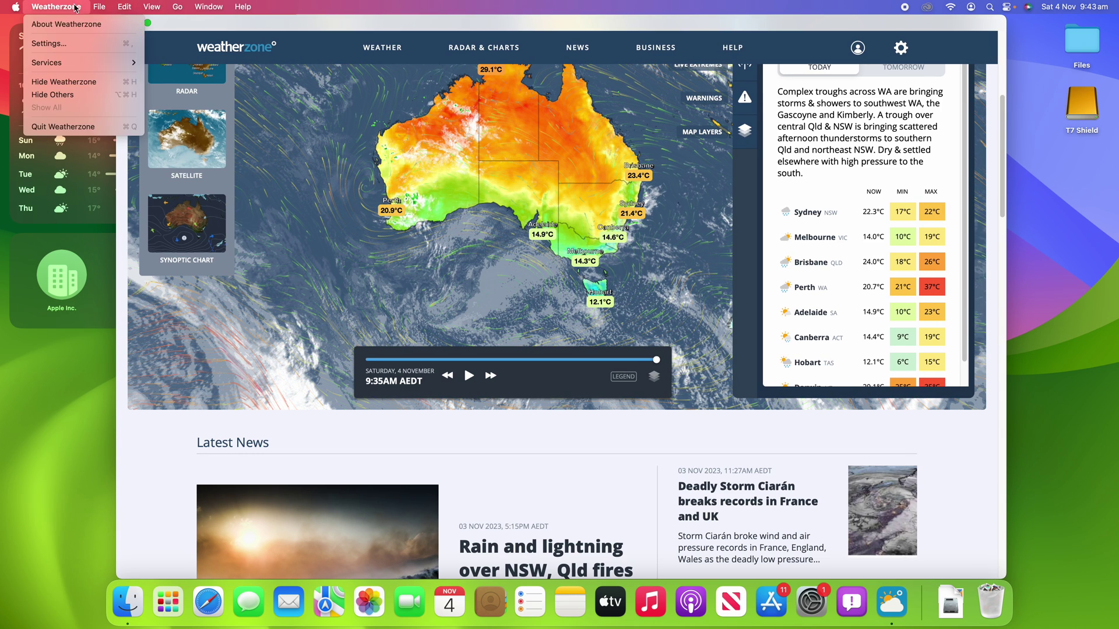
click(68, 26)
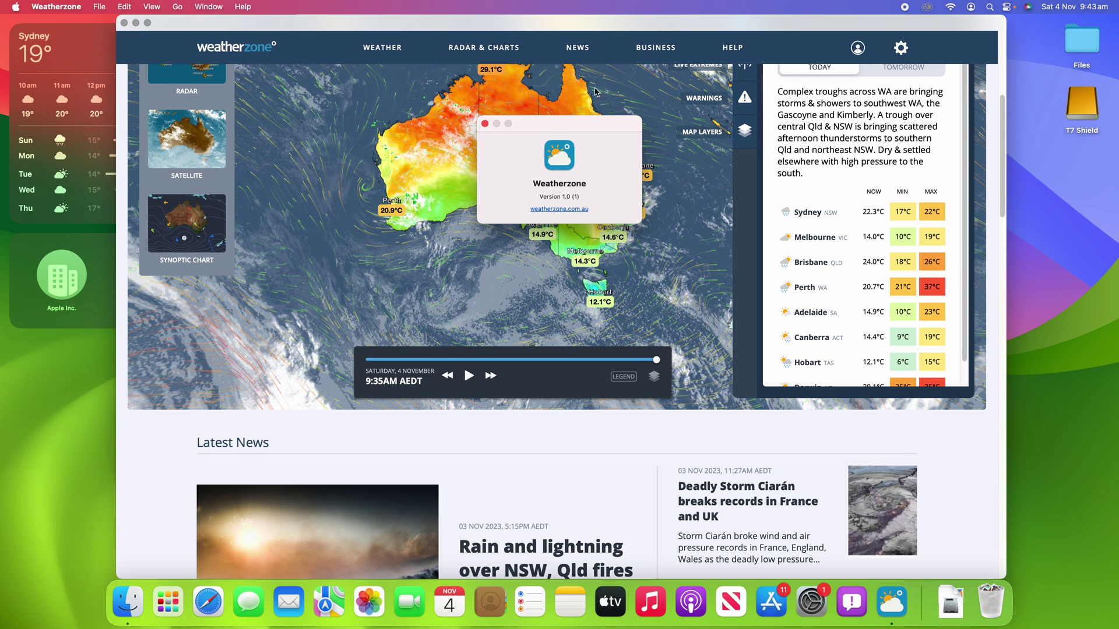
click(485, 124)
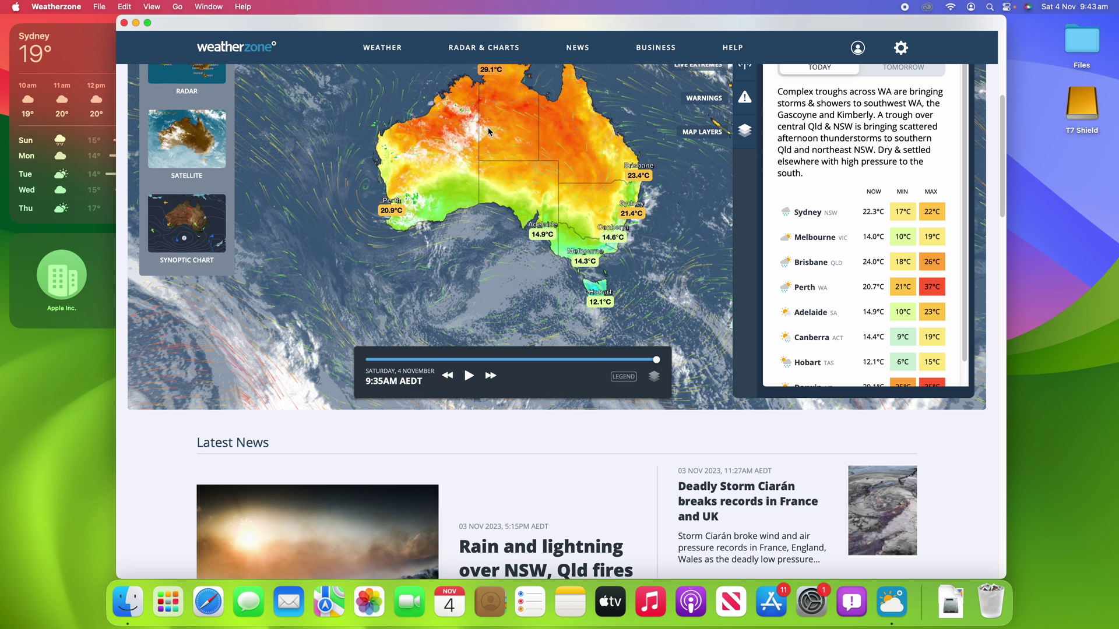
Open the Sydney weather page from the map and scroll to its 7 Day Forecast.
scroll(710, 263, up, 1)
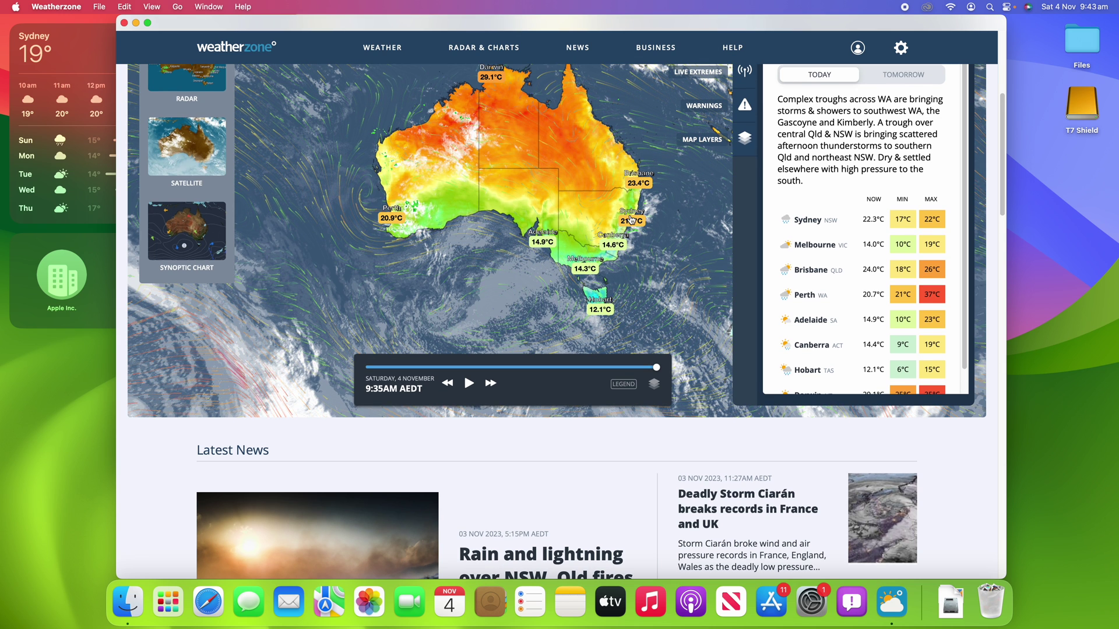
click(631, 219)
scroll(724, 357, down, 2)
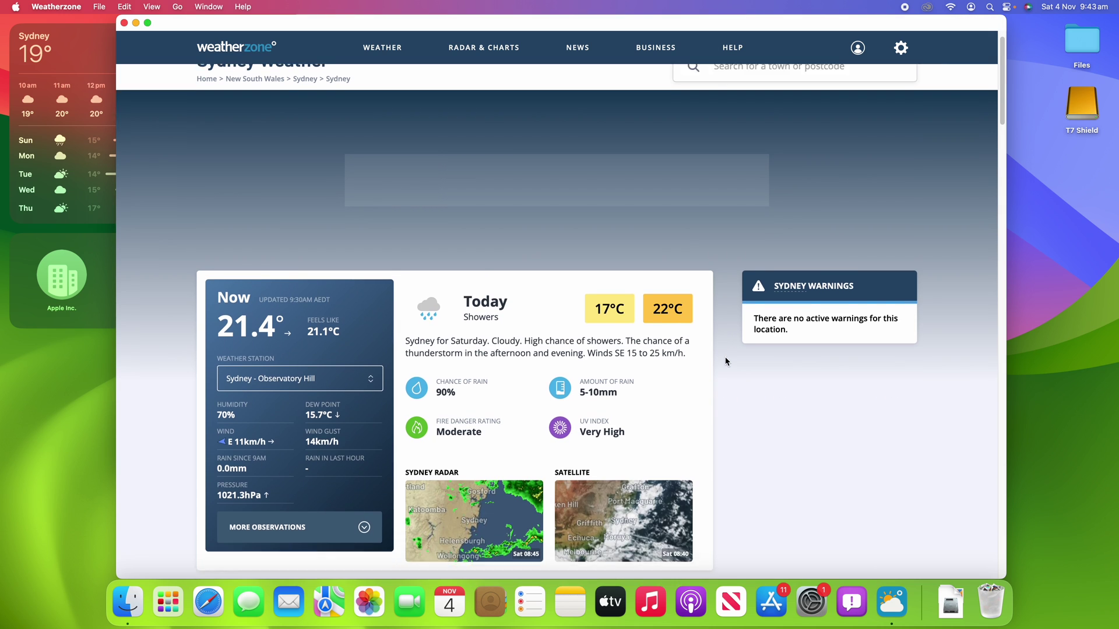
scroll(725, 358, down, 10)
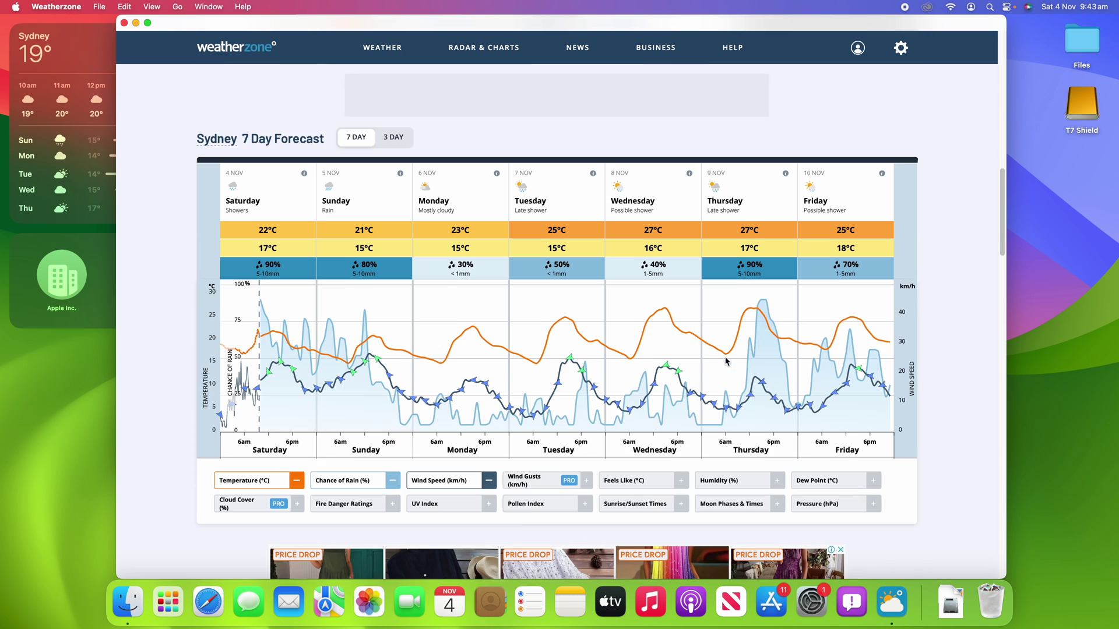
scroll(757, 361, up, 4)
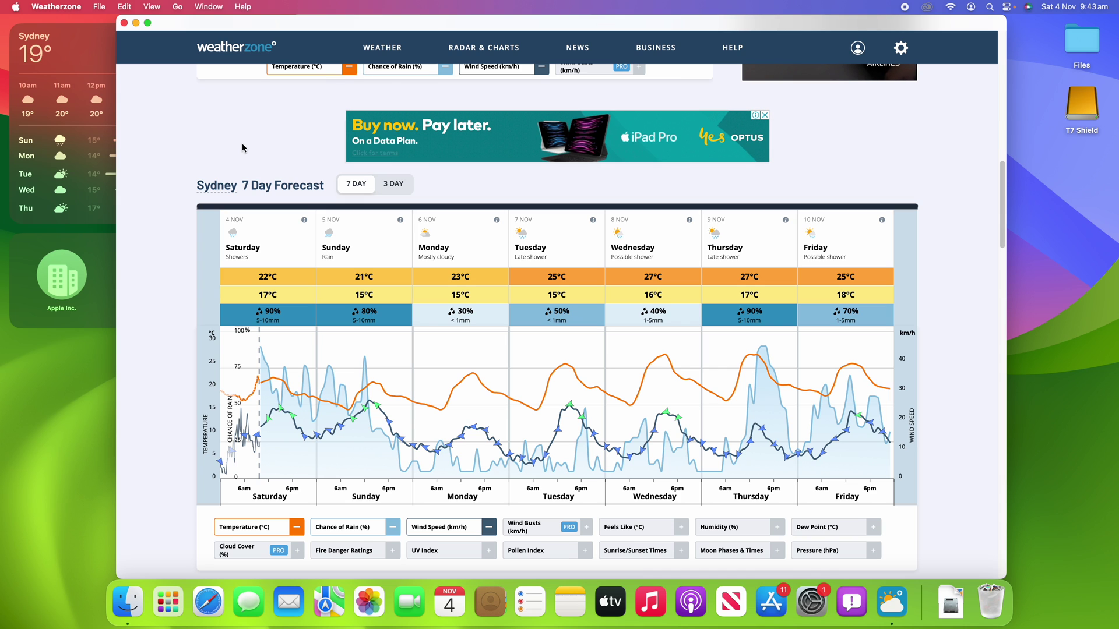
Open the Apple favourite in Safari, continue on the Australian site and scroll the page.
click(208, 600)
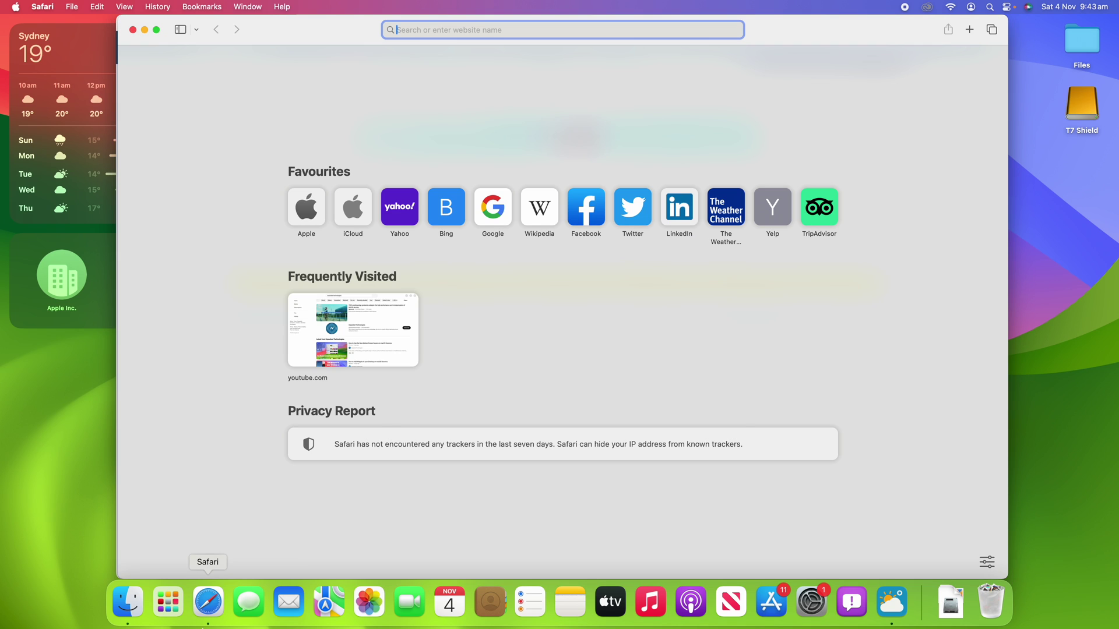
click(288, 224)
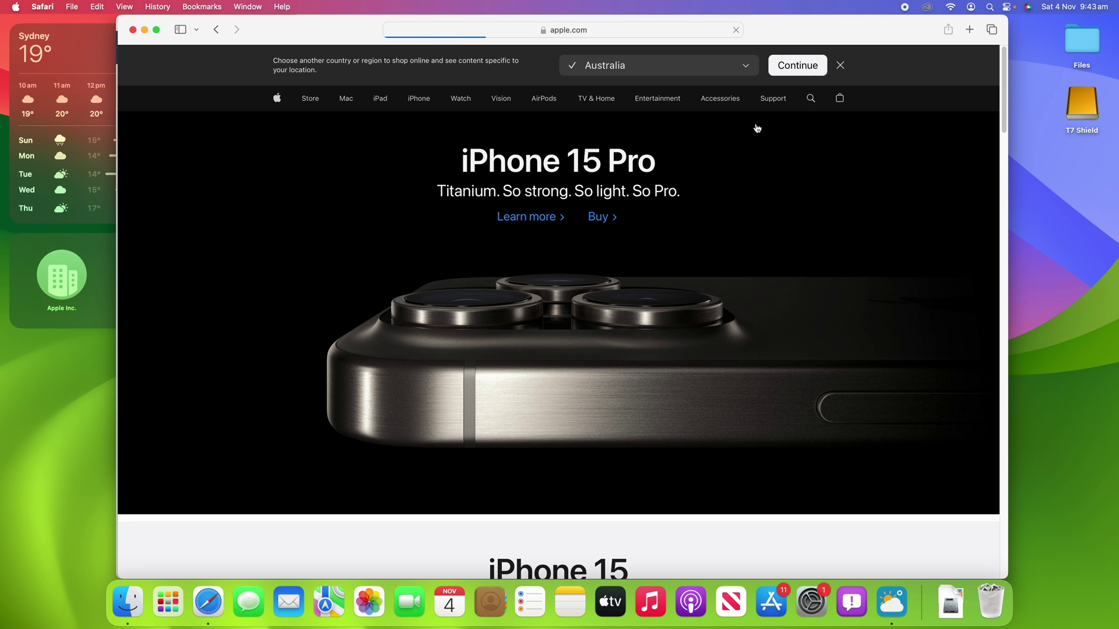
click(793, 68)
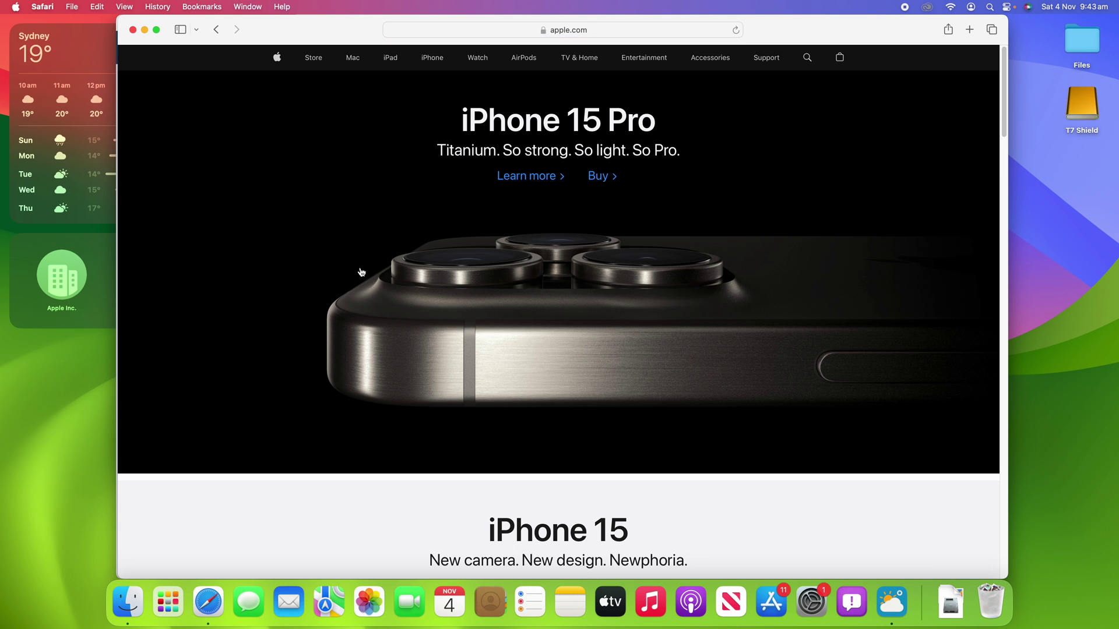
scroll(361, 272, down, 15)
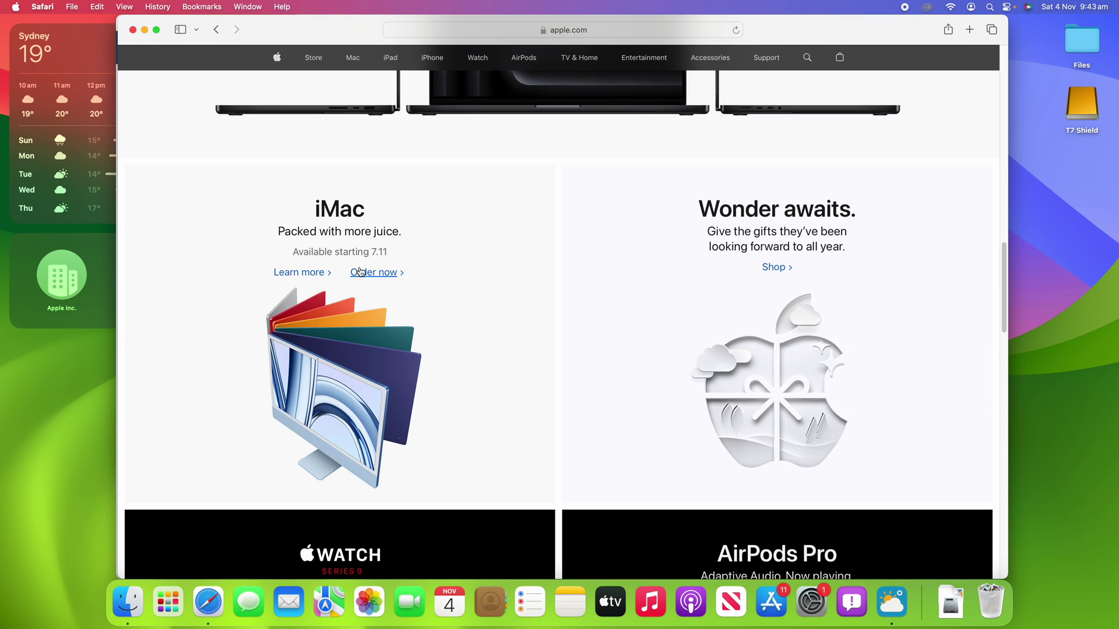
scroll(361, 272, down, 10)
scroll(361, 272, up, 10)
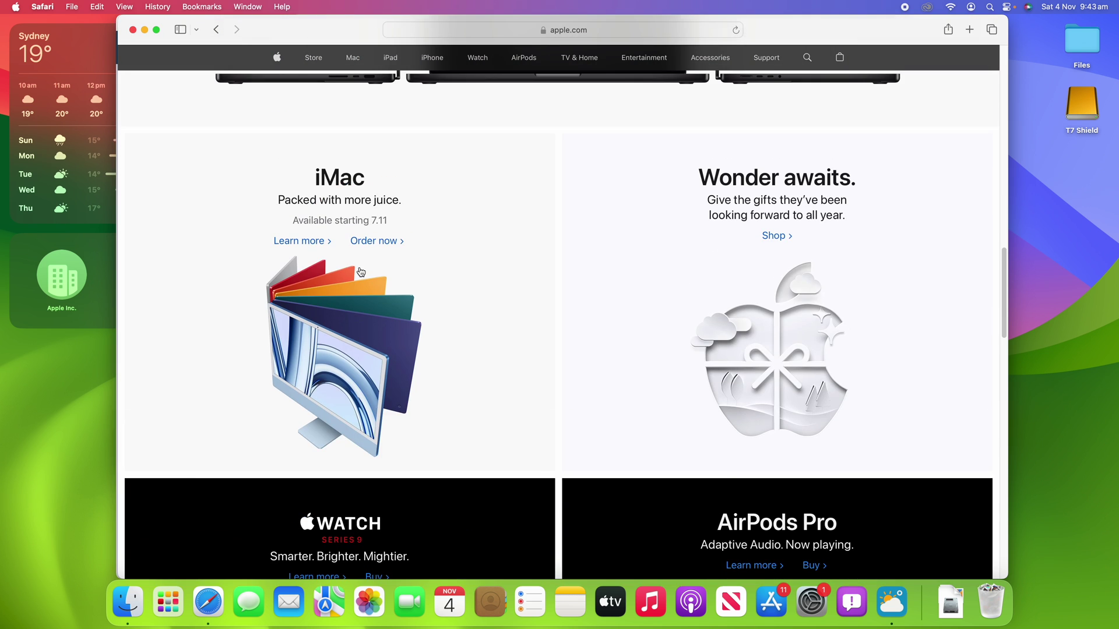
scroll(361, 272, up, 15)
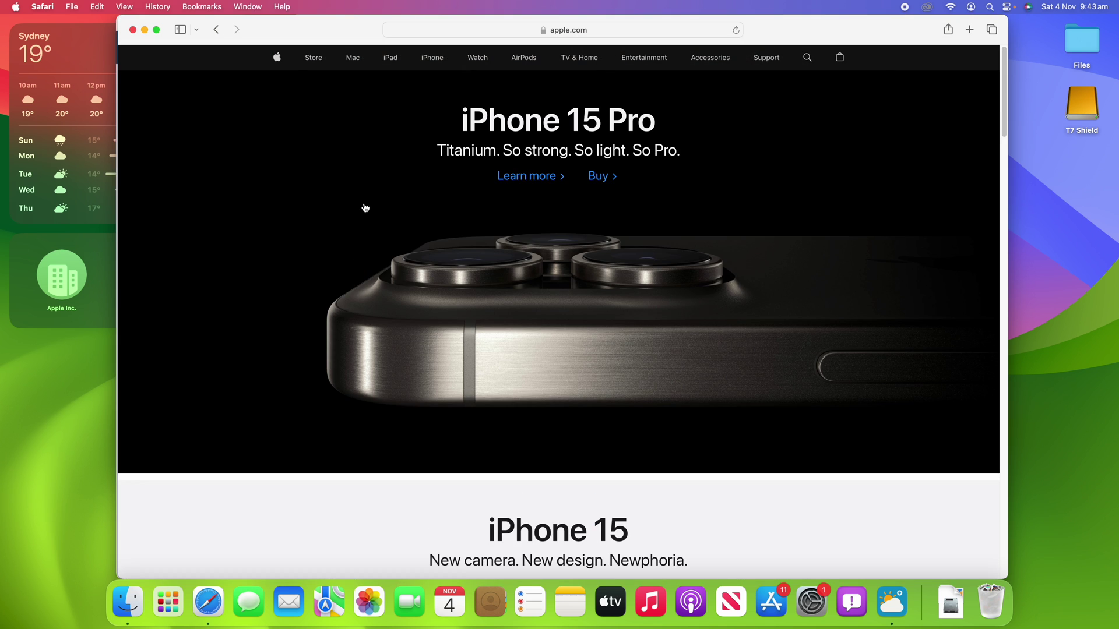
Move the Safari window right and switch between the Weatherzone and apple.com windows.
mouse_move(307, 30)
mouse_down()
mouse_move(551, 38)
mouse_move(306, 26)
mouse_up()
click(892, 601)
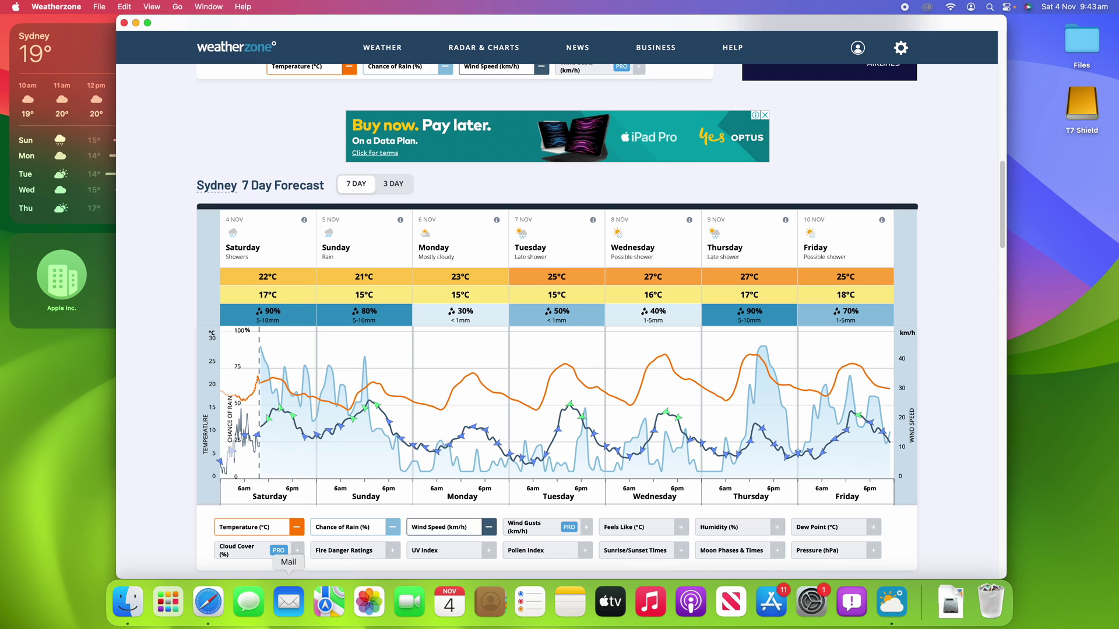
click(208, 602)
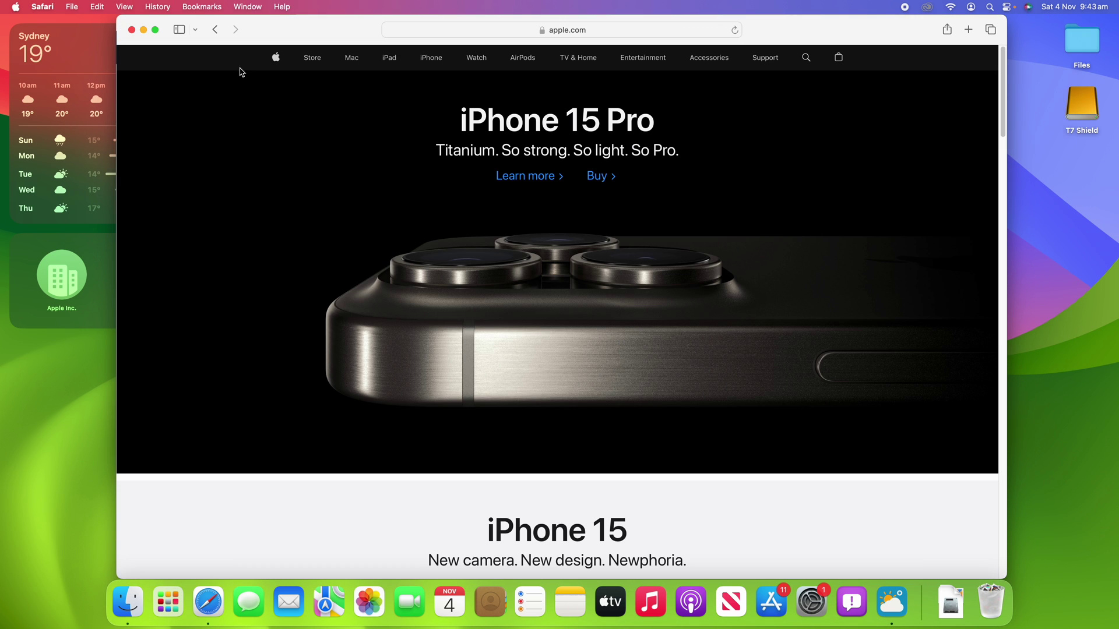
click(892, 602)
key(super+Tab)
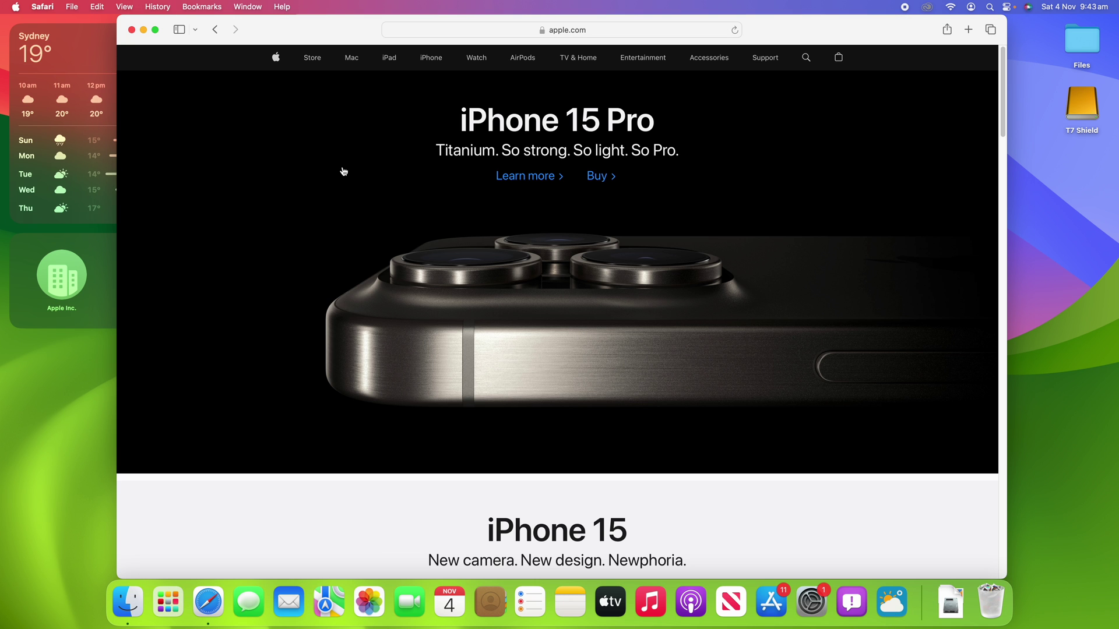
scroll(459, 148, down, 20)
scroll(787, 463, up, 20)
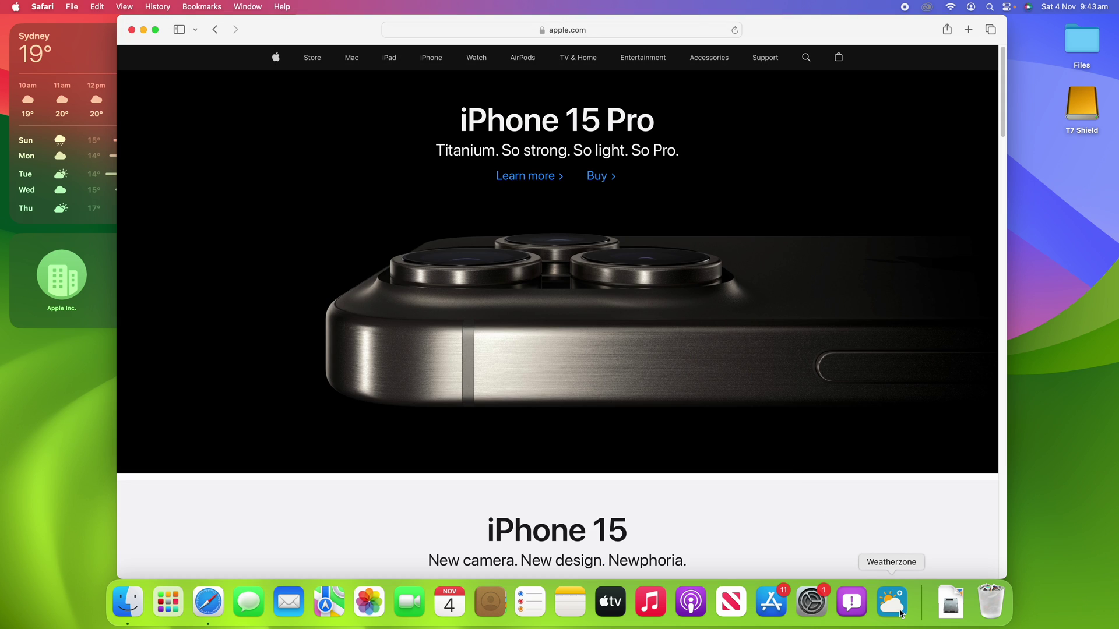
Bring the Weatherzone web app forward, scroll it and browse its File and Edit menus.
click(900, 612)
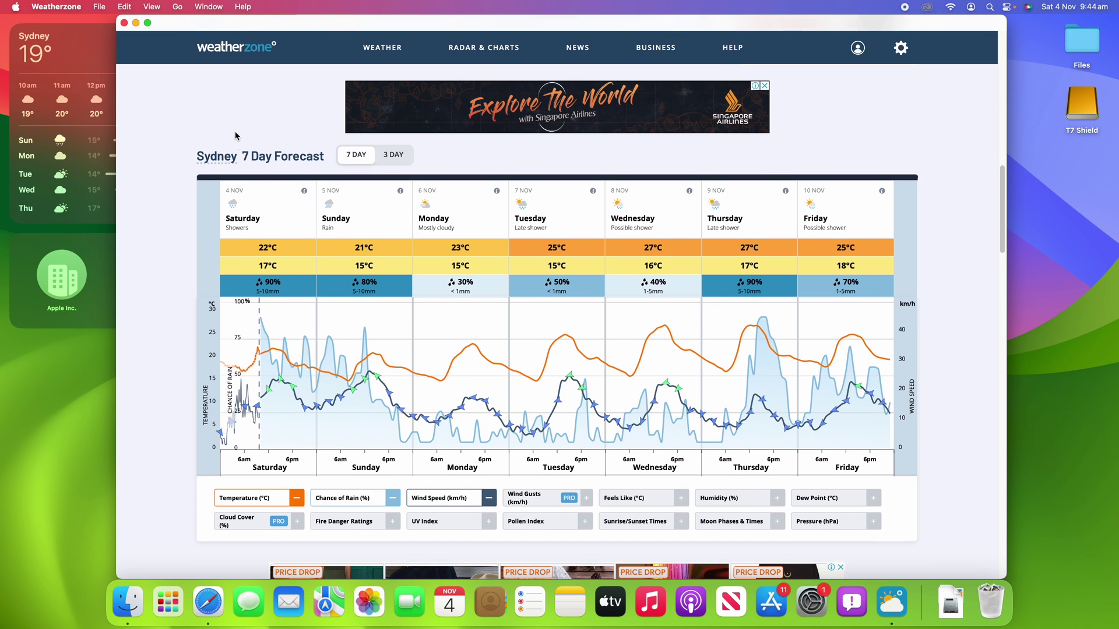
scroll(235, 136, up, 5)
scroll(235, 136, down, 3)
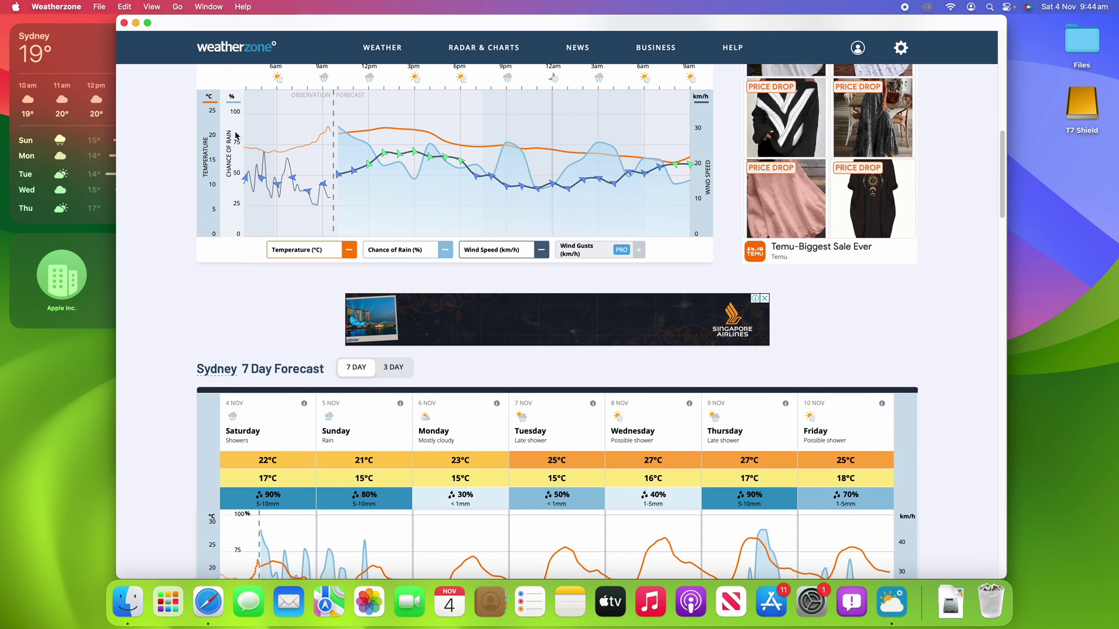
click(109, 6)
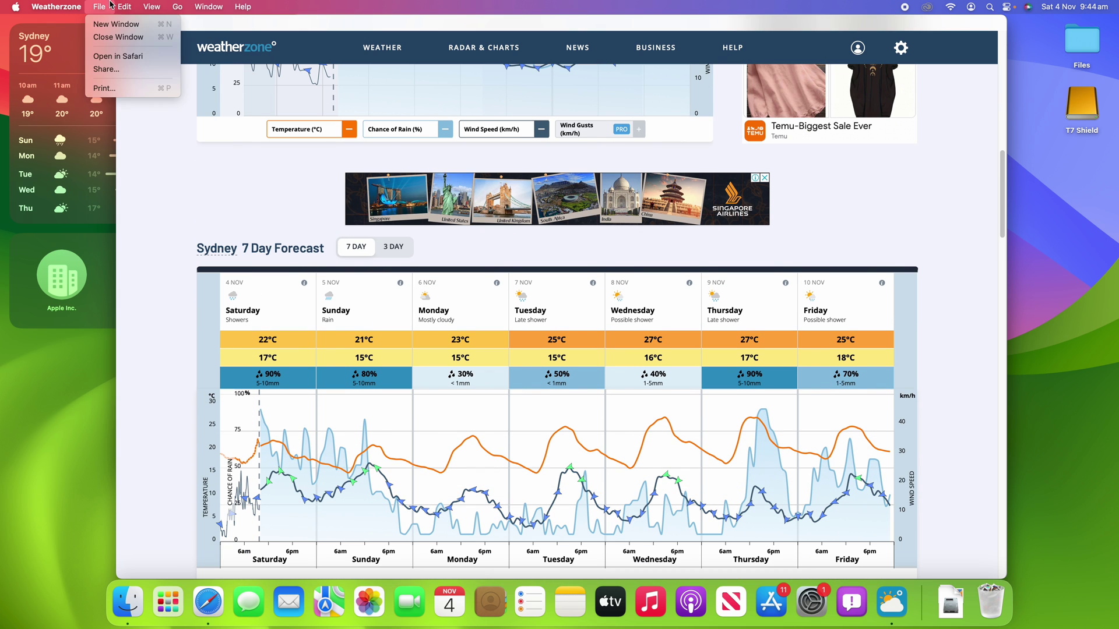
click(124, 6)
Return Weatherzone to the Australian Weather home page, then close it and hide Safari.
scroll(300, 327, up, 10)
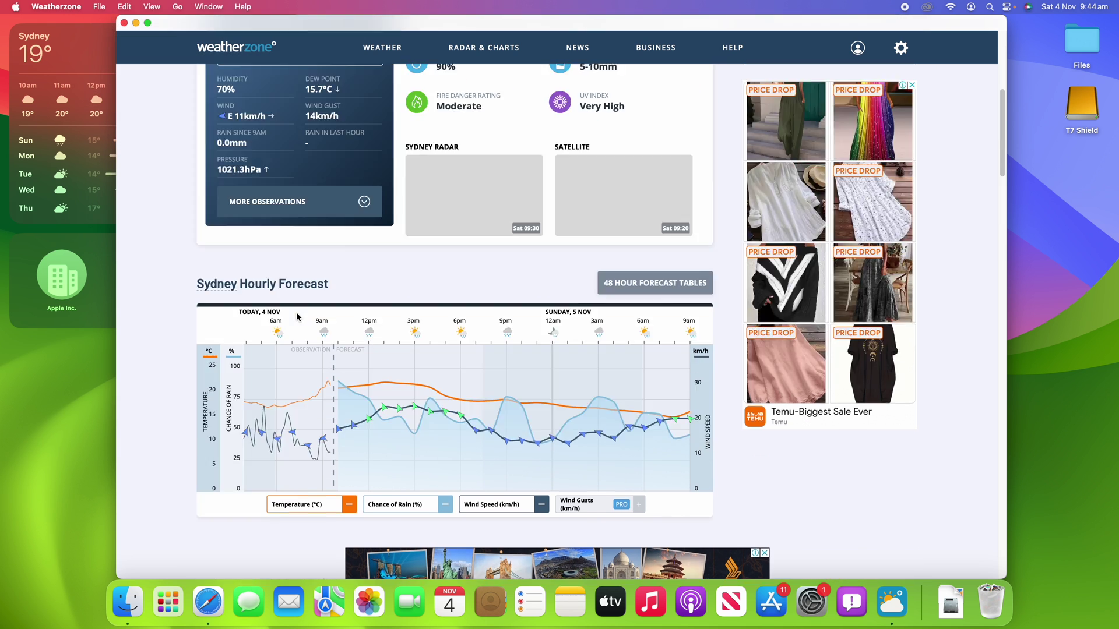
click(236, 53)
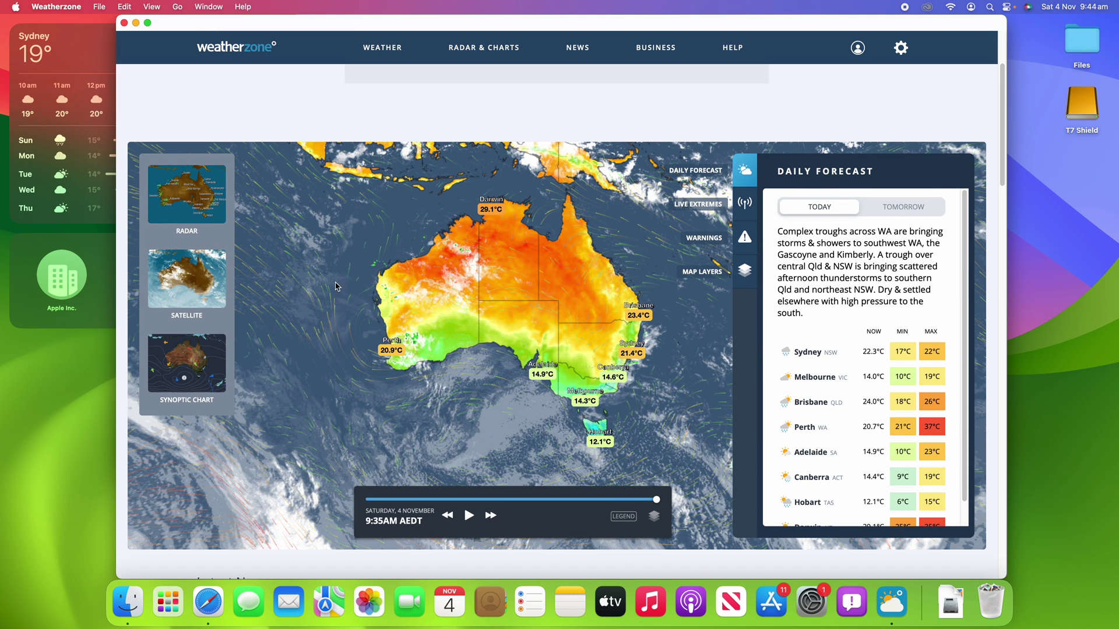
key(super+Tab)
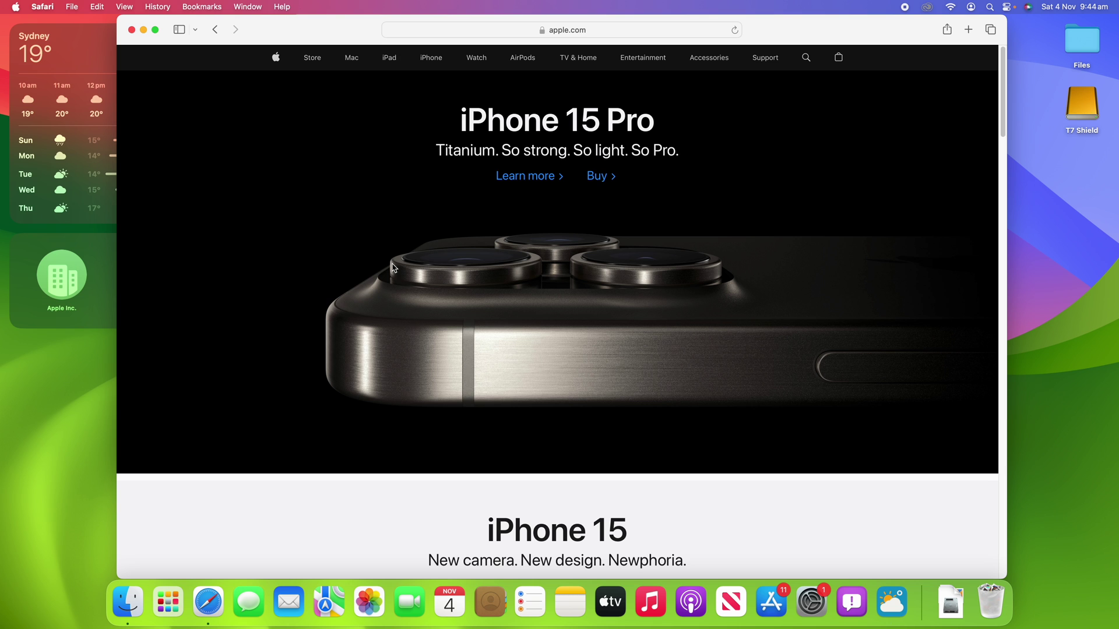
key(super+h)
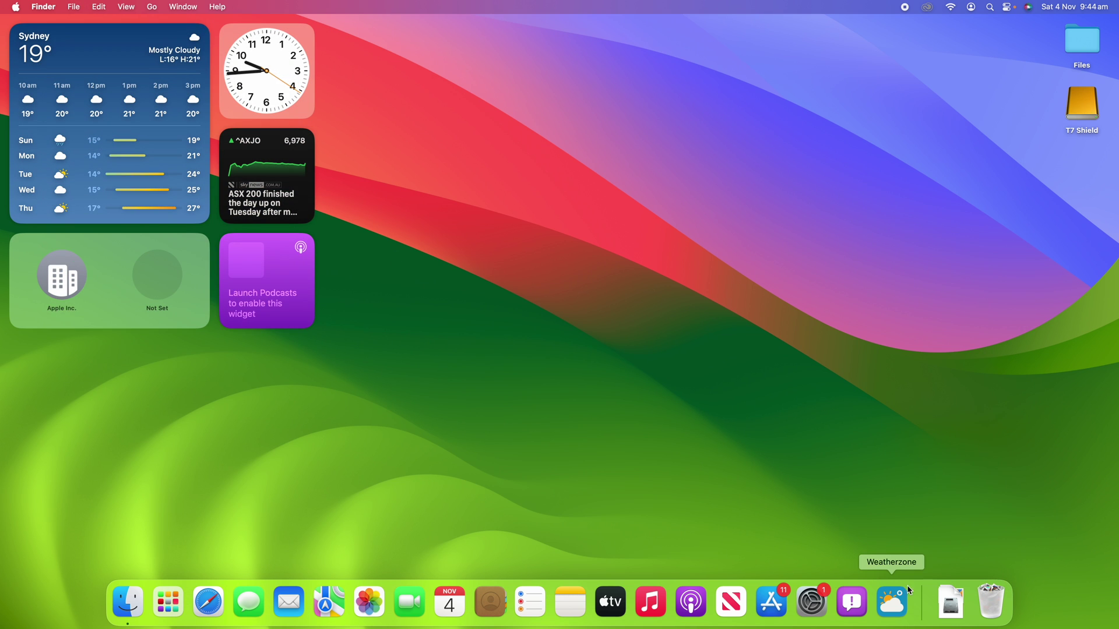
Relaunch Weatherzone from the Dock, search 'weatherzone' in Spotlight, then dismiss the search.
click(892, 602)
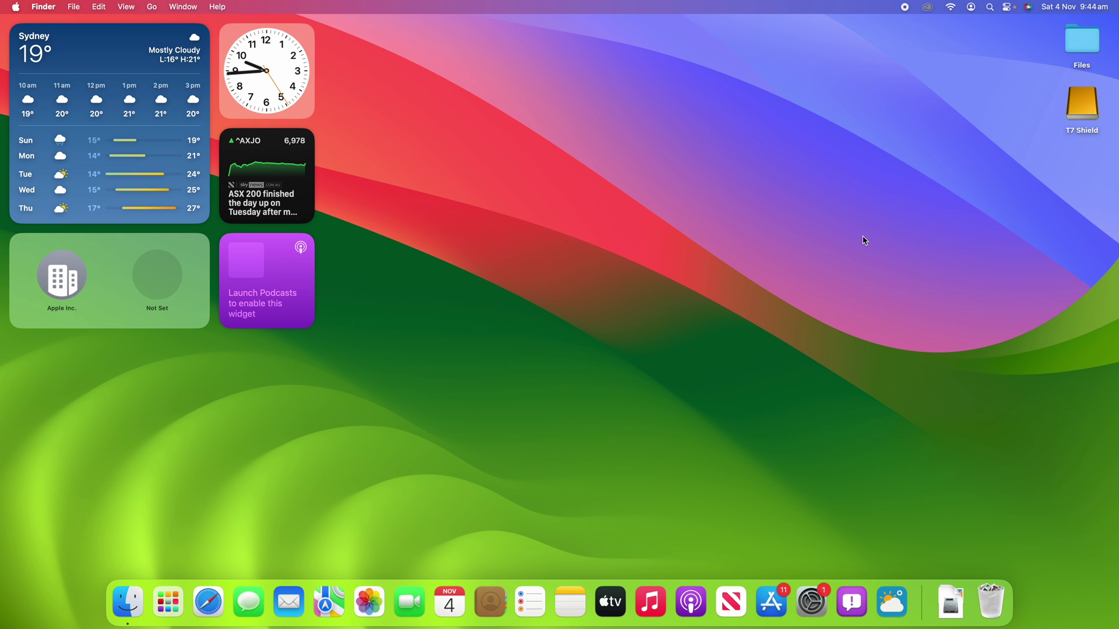
key(super+space)
text(weatherzone)
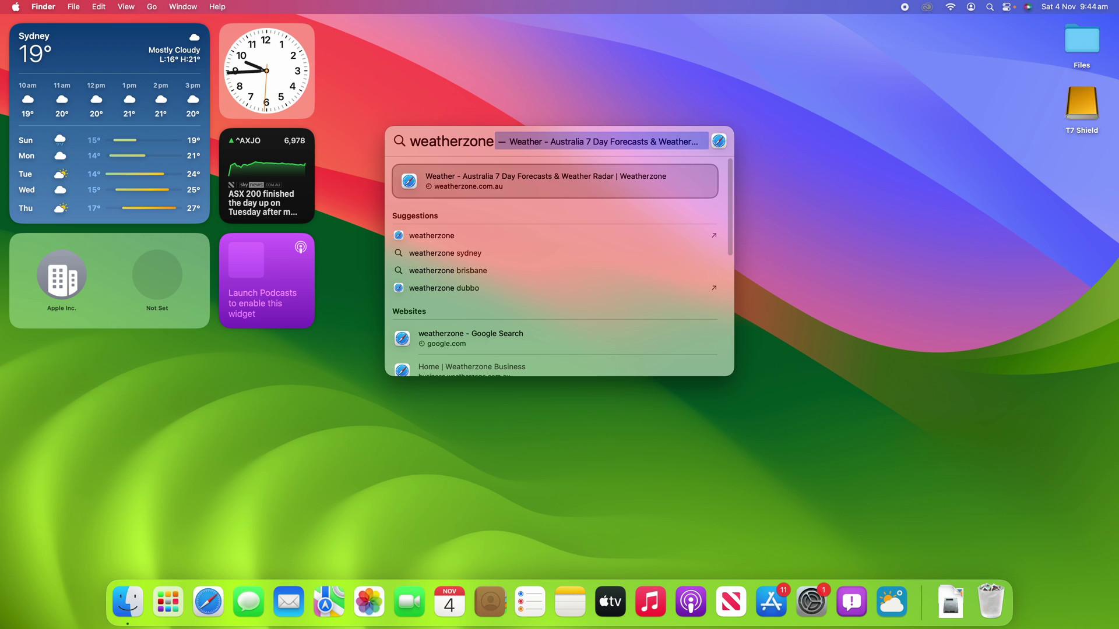
key(Escape)
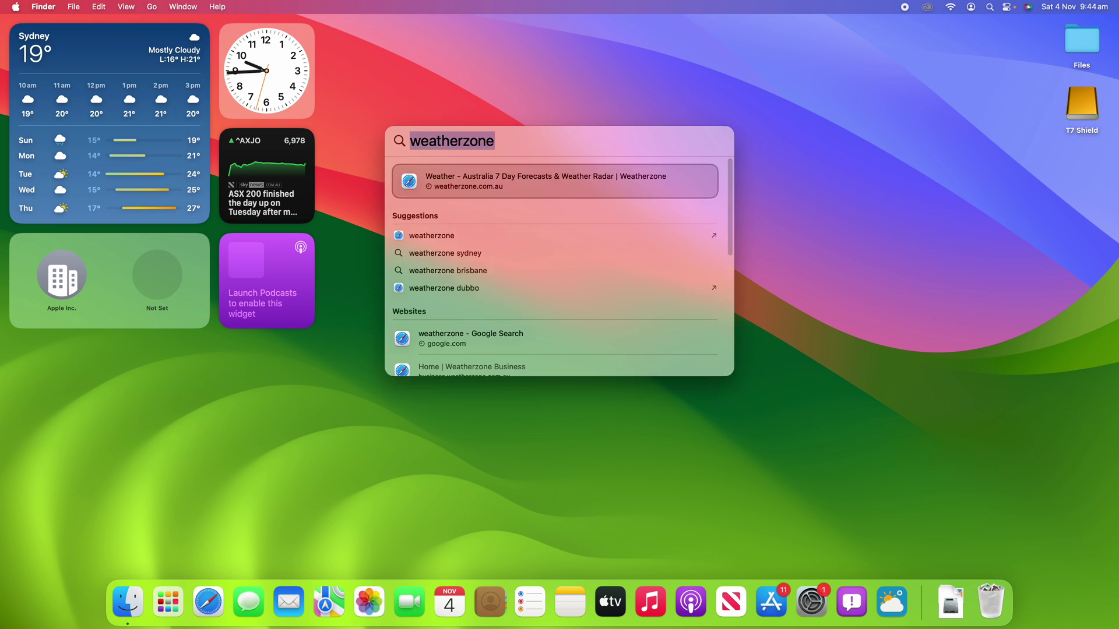
Show the Weatherzone Dock icon's Options (Remove from Dock, Open at Login, Show in Finder), then dismiss it.
click(902, 614)
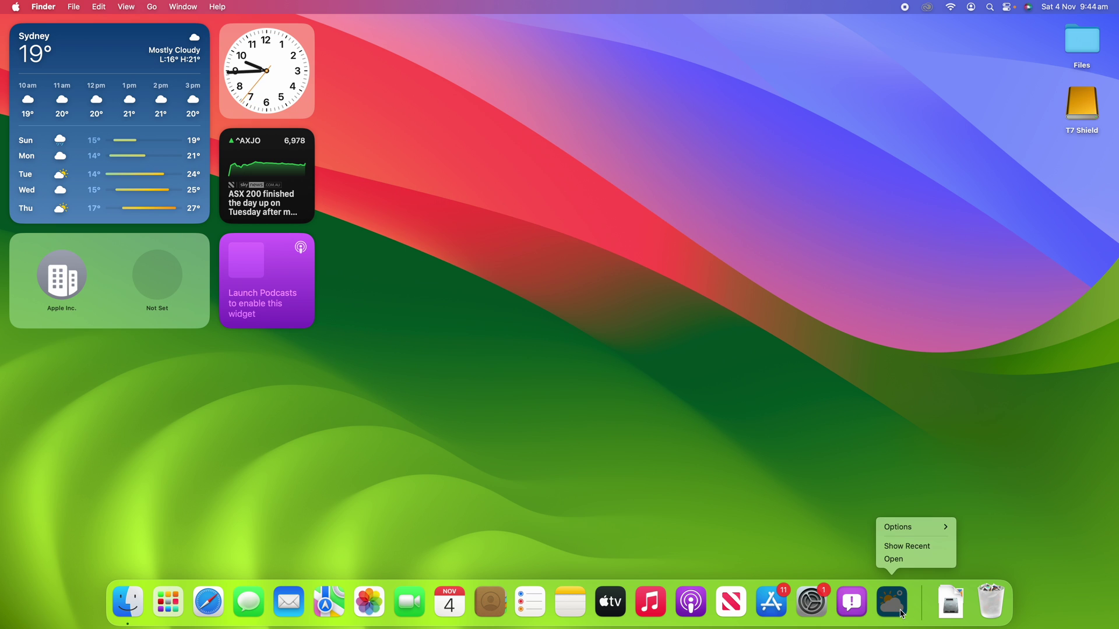
mouse_move(905, 533)
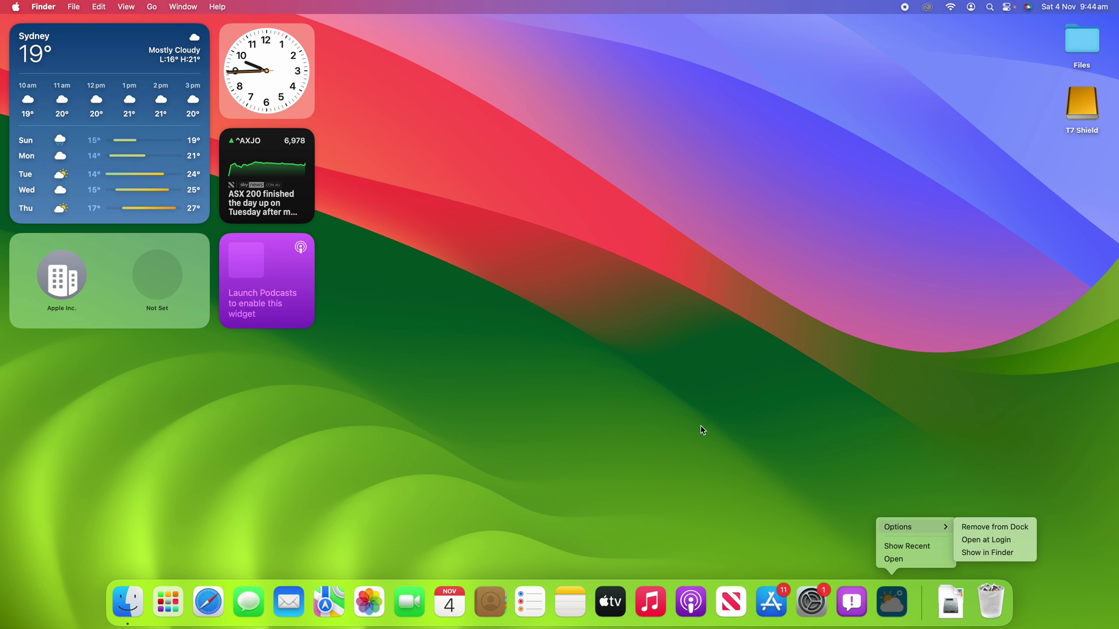
click(277, 519)
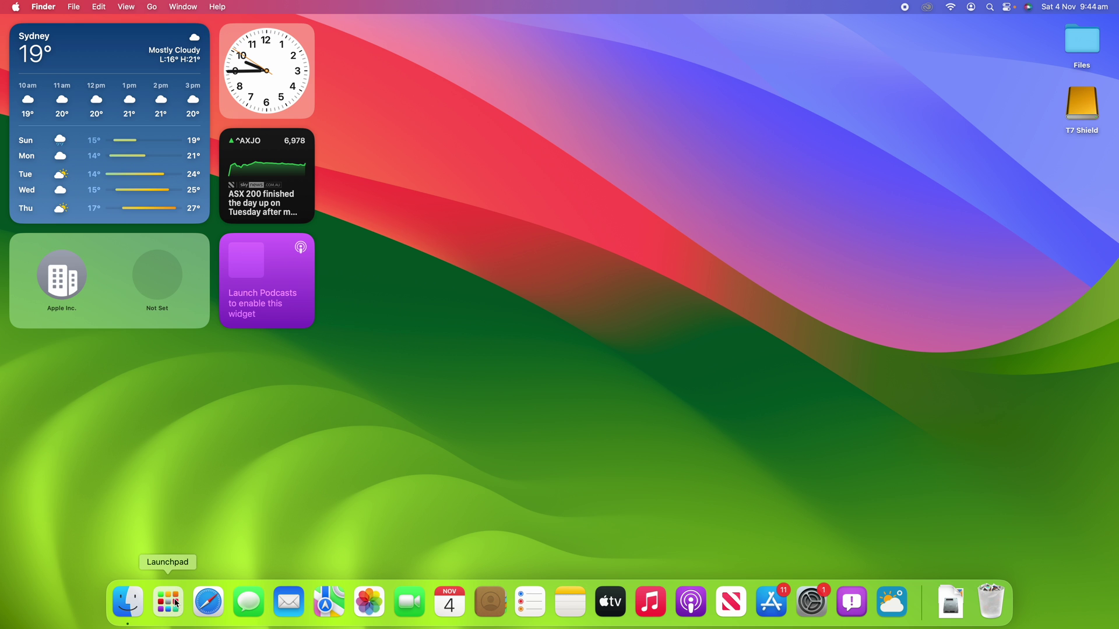
Open Launchpad, close and reopen it, then flip to a later page and back to page one.
click(177, 604)
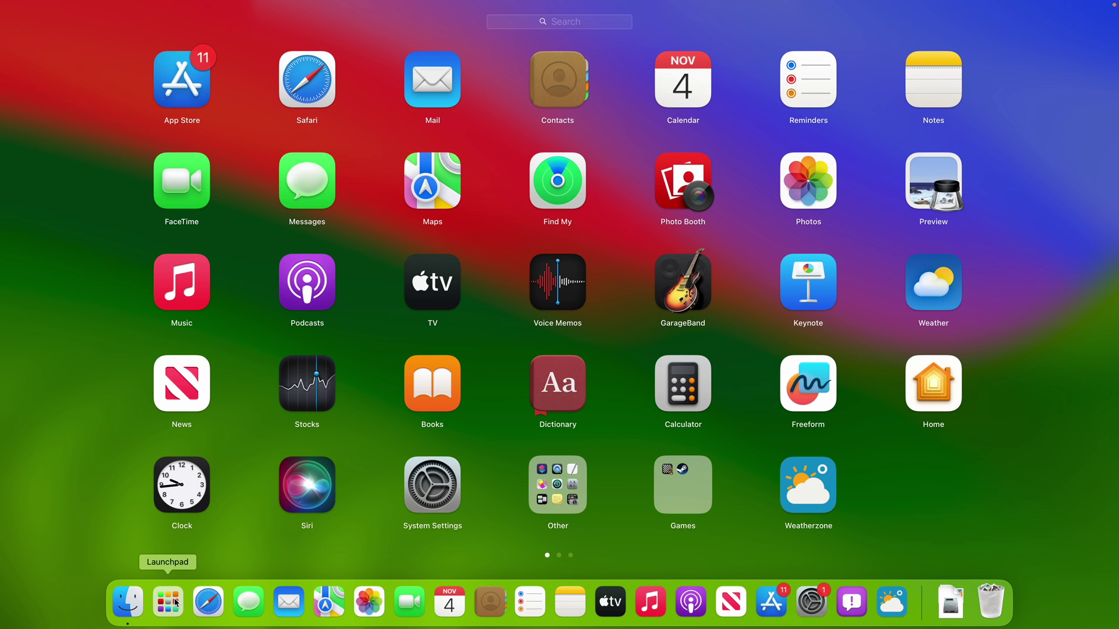
click(176, 603)
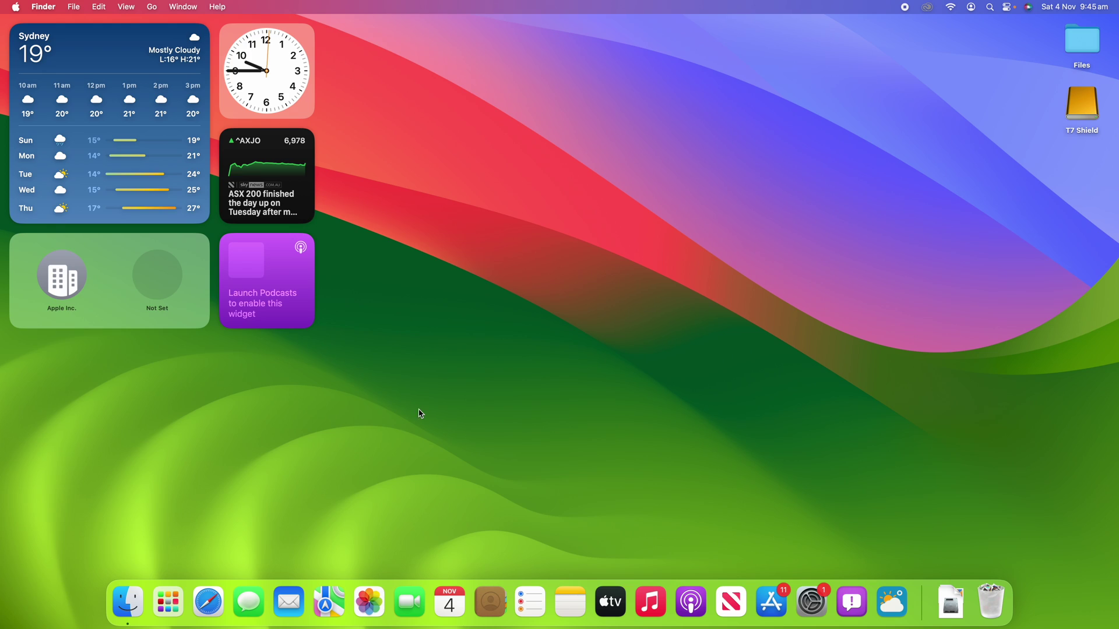
click(166, 610)
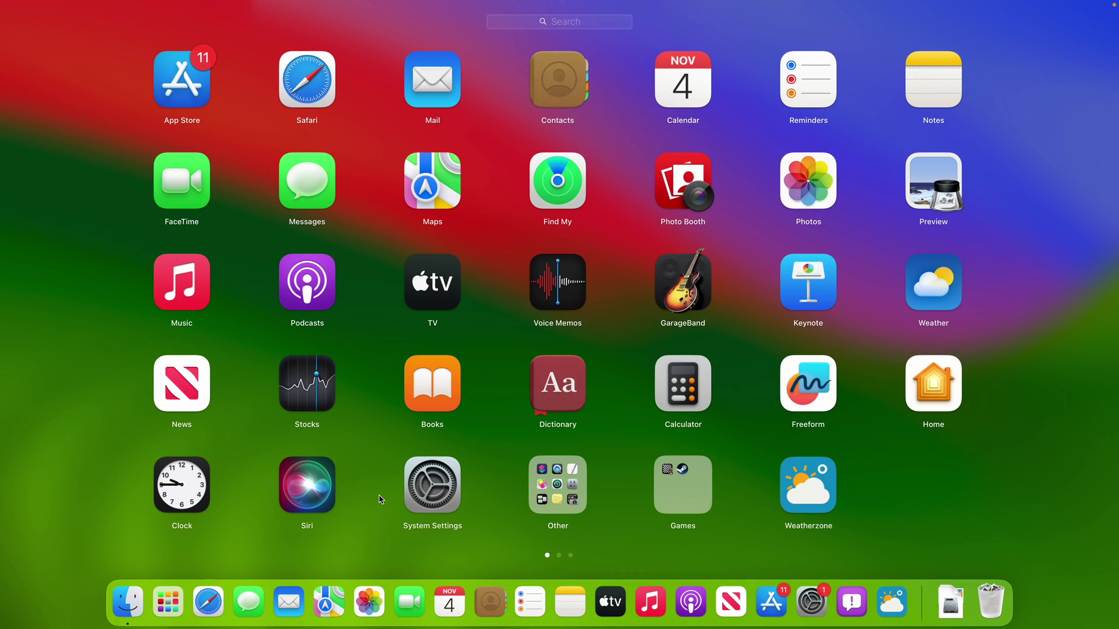
scroll(744, 490, right, 10)
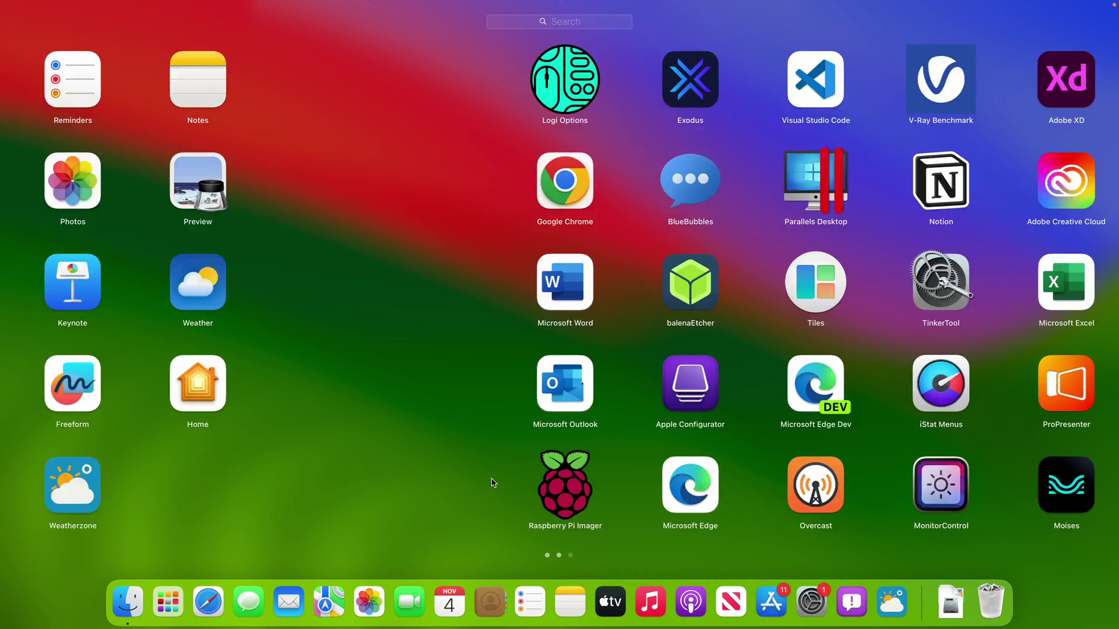
scroll(816, 510, left, 10)
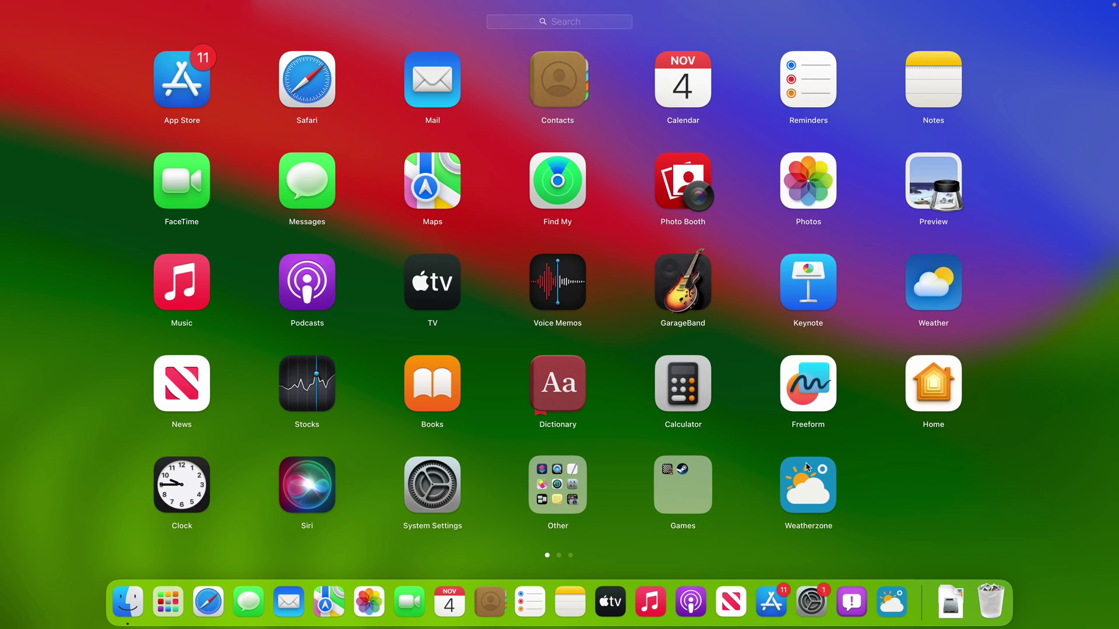
Delete Weatherzone in Launchpad using its X badge and Remove, then exit edit mode and Launchpad.
click(812, 494)
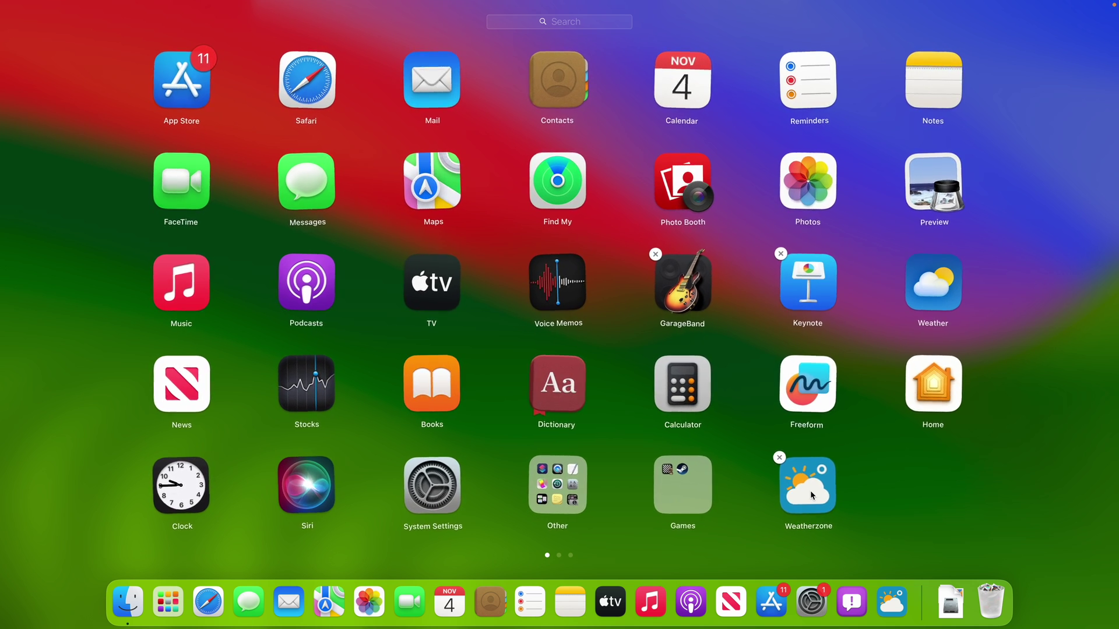
mouse_move(812, 494)
mouse_down()
mouse_move(733, 391)
mouse_move(798, 387)
mouse_move(898, 523)
mouse_move(827, 501)
mouse_up()
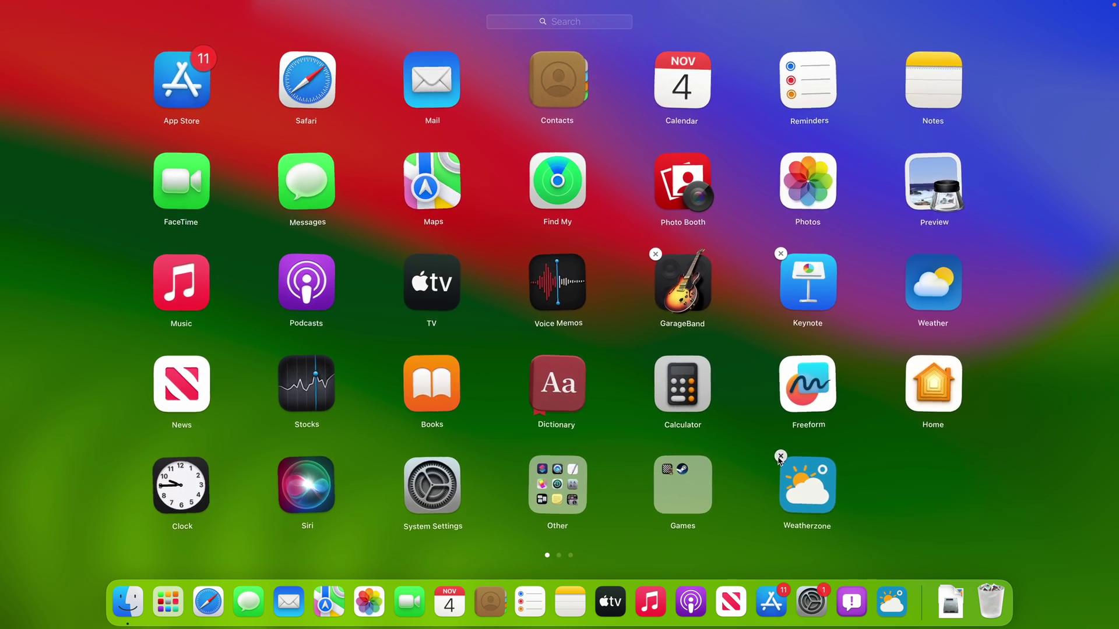
click(780, 457)
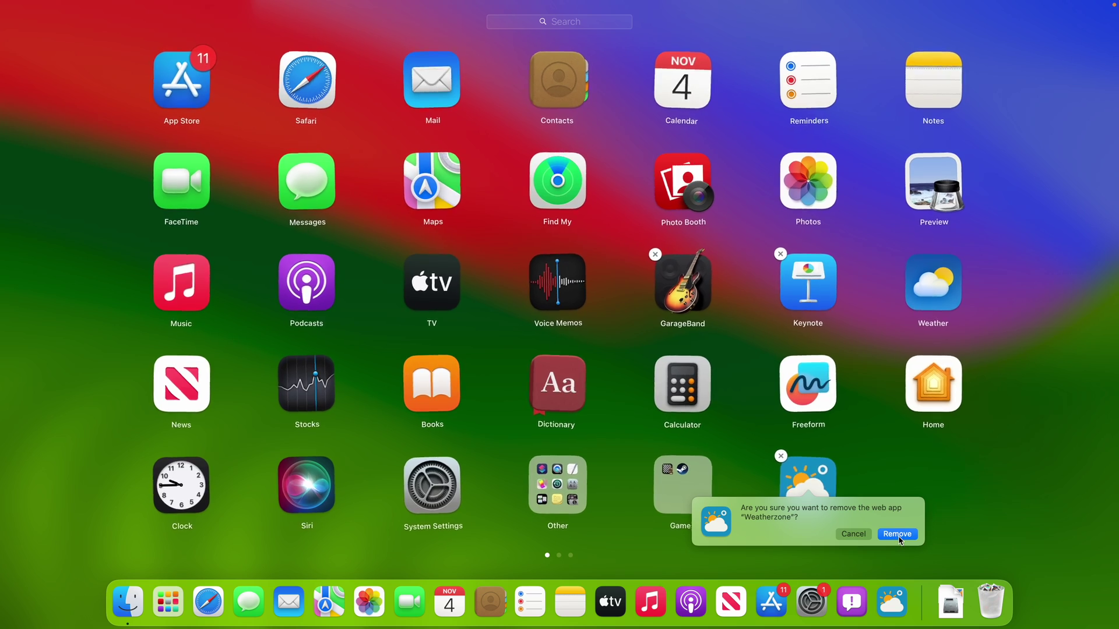
click(897, 535)
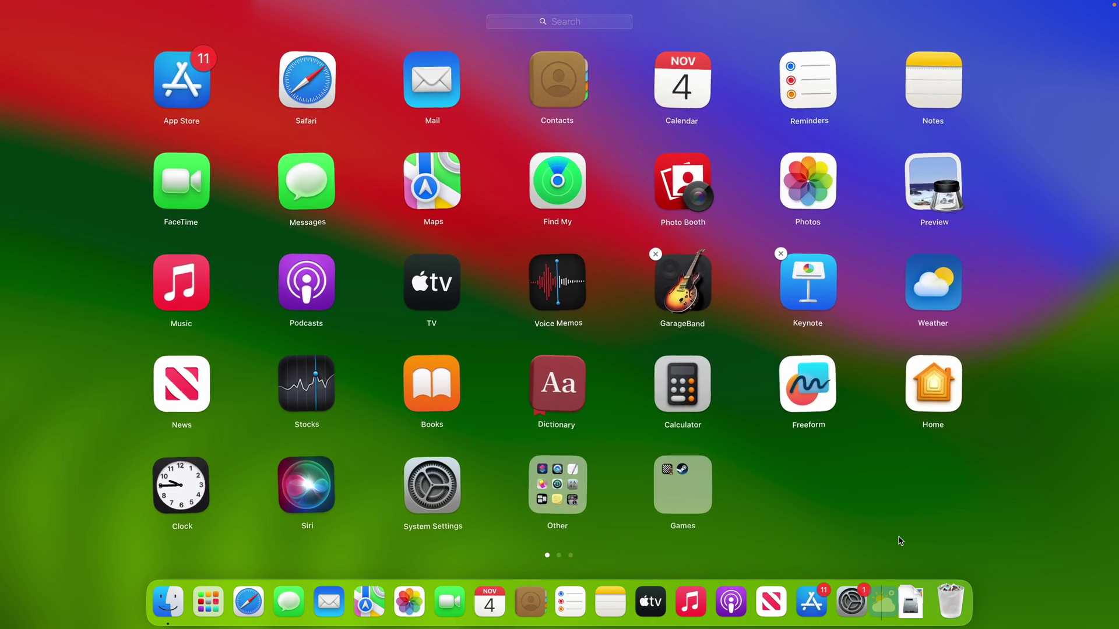
click(900, 540)
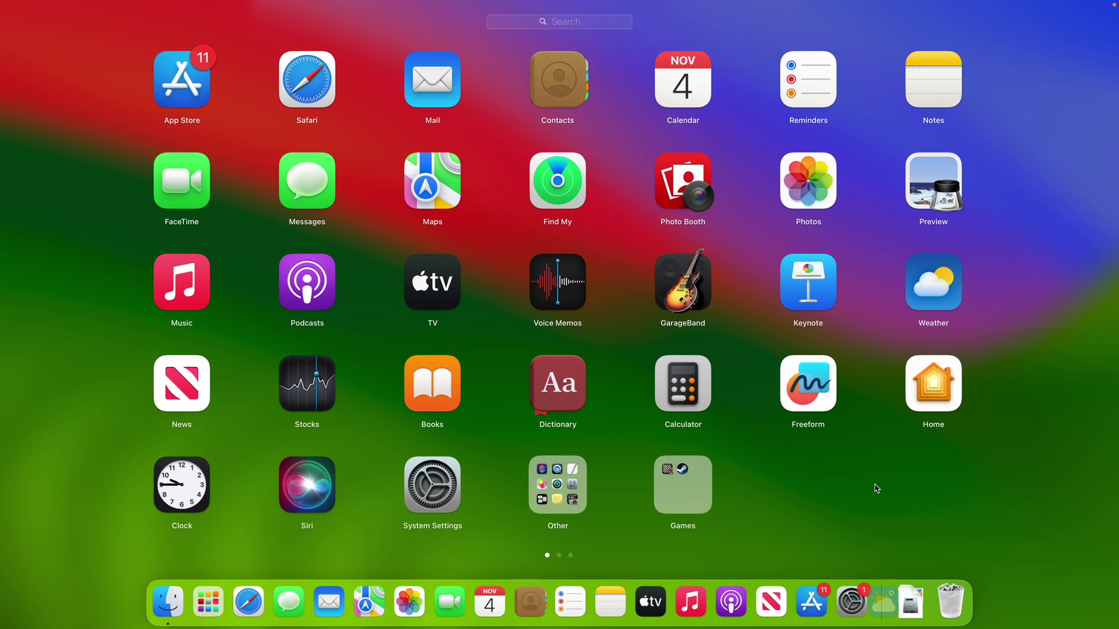
click(848, 502)
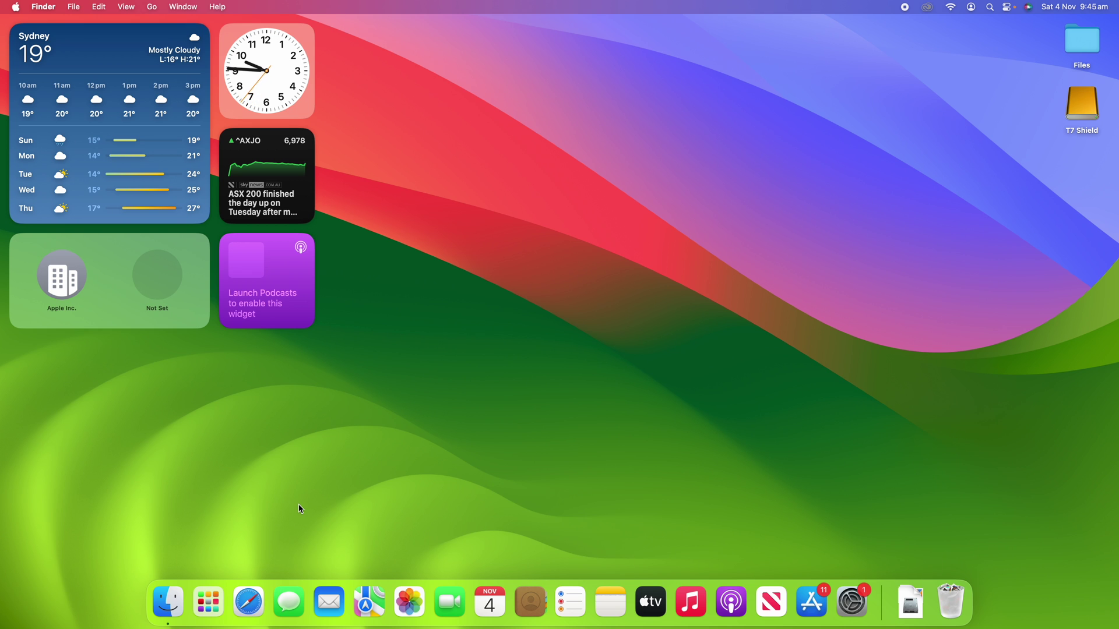
click(246, 600)
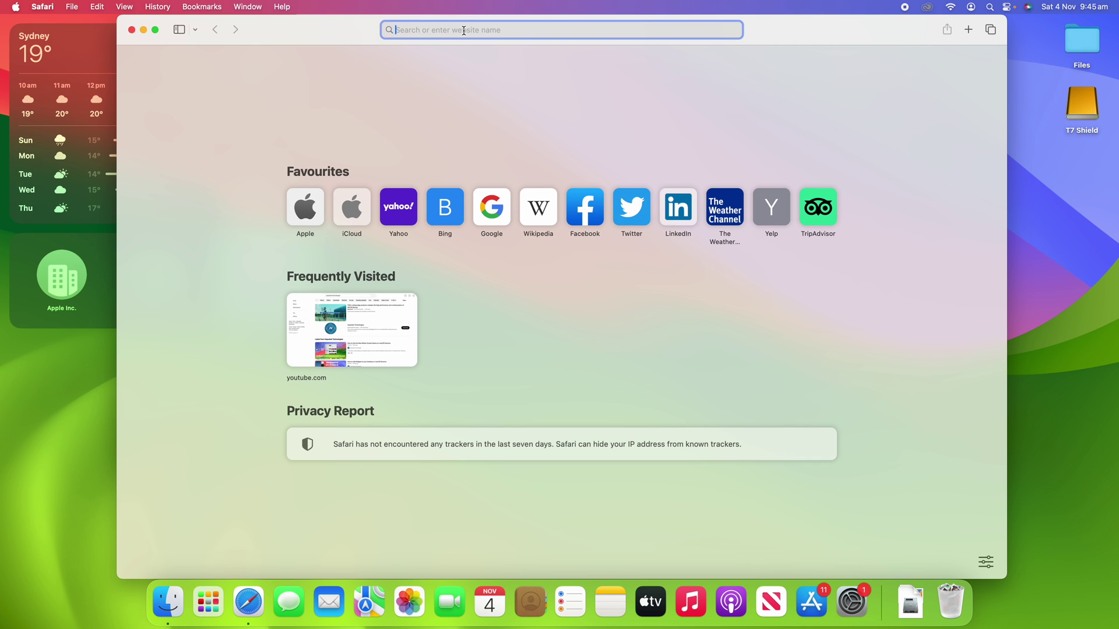
text(weath)
key(Return)
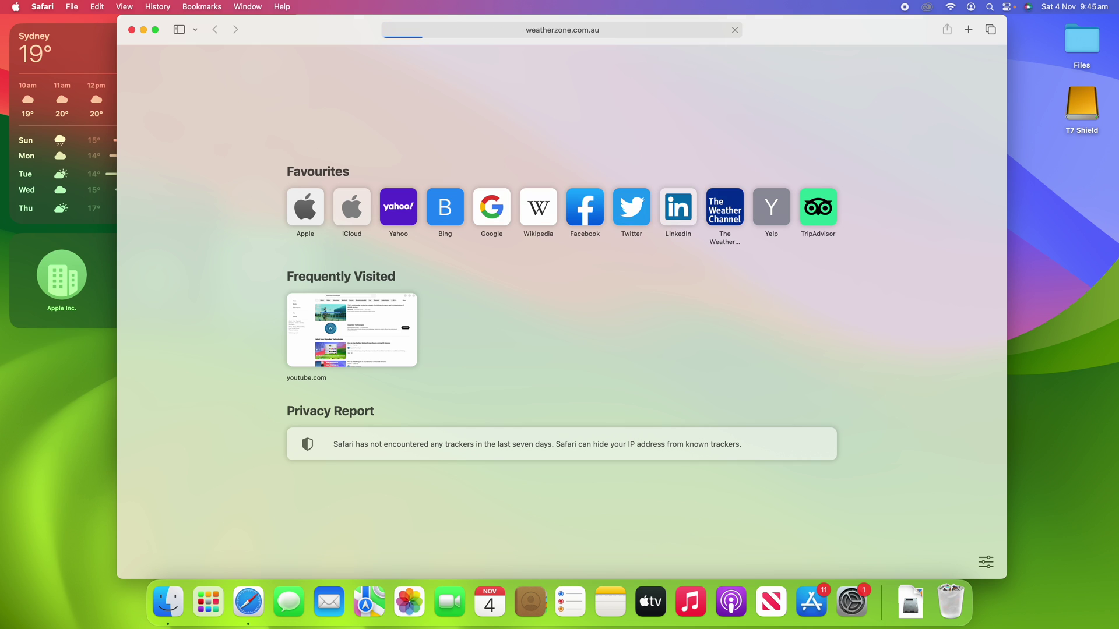
scroll(576, 286, down, 5)
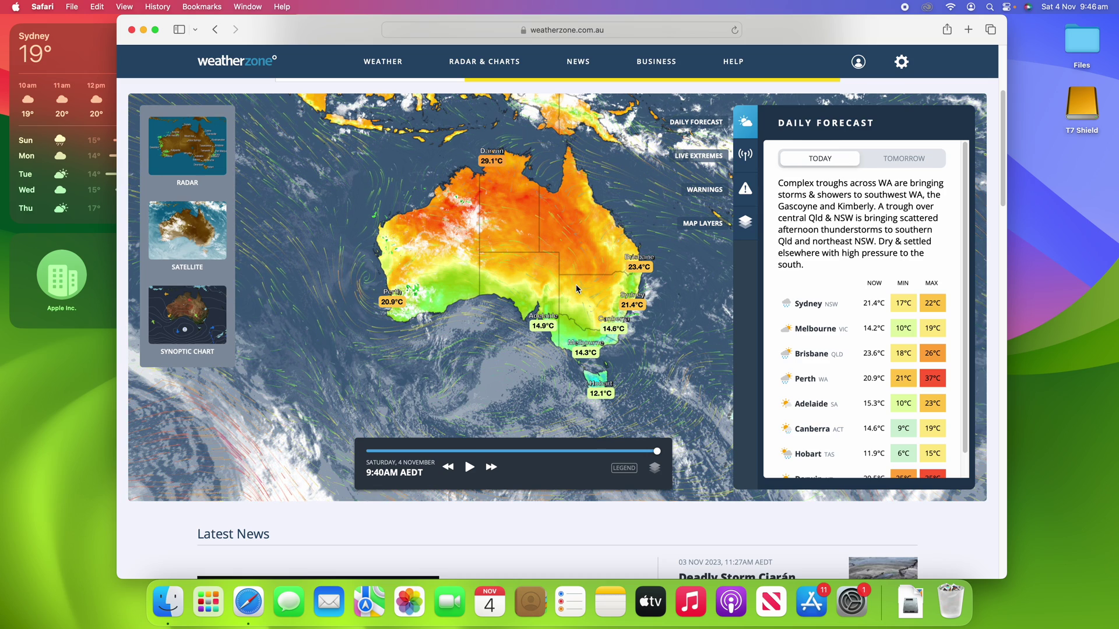
key(super+q)
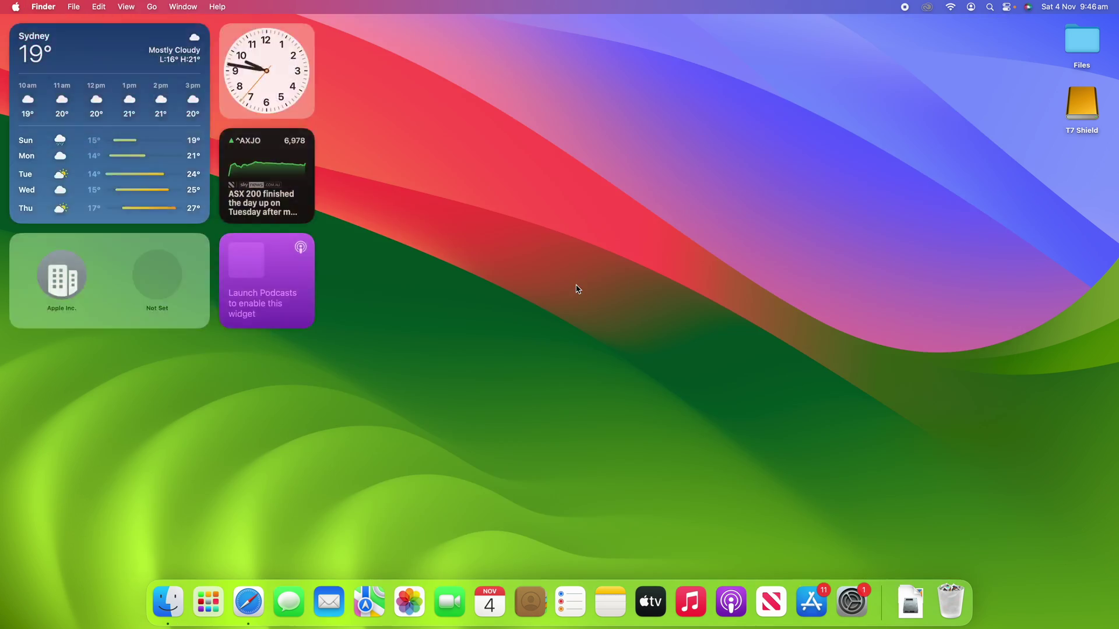